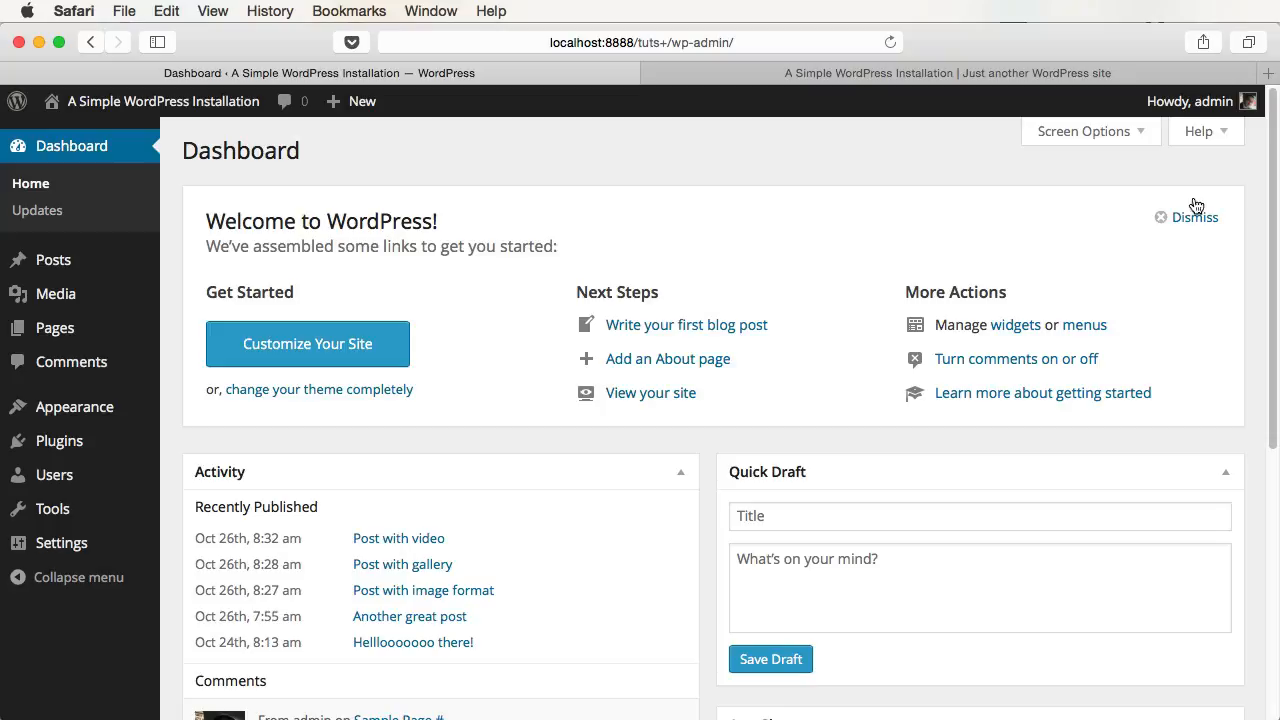
- Open the All Users list from the admin sidebar
left_click(72, 487)
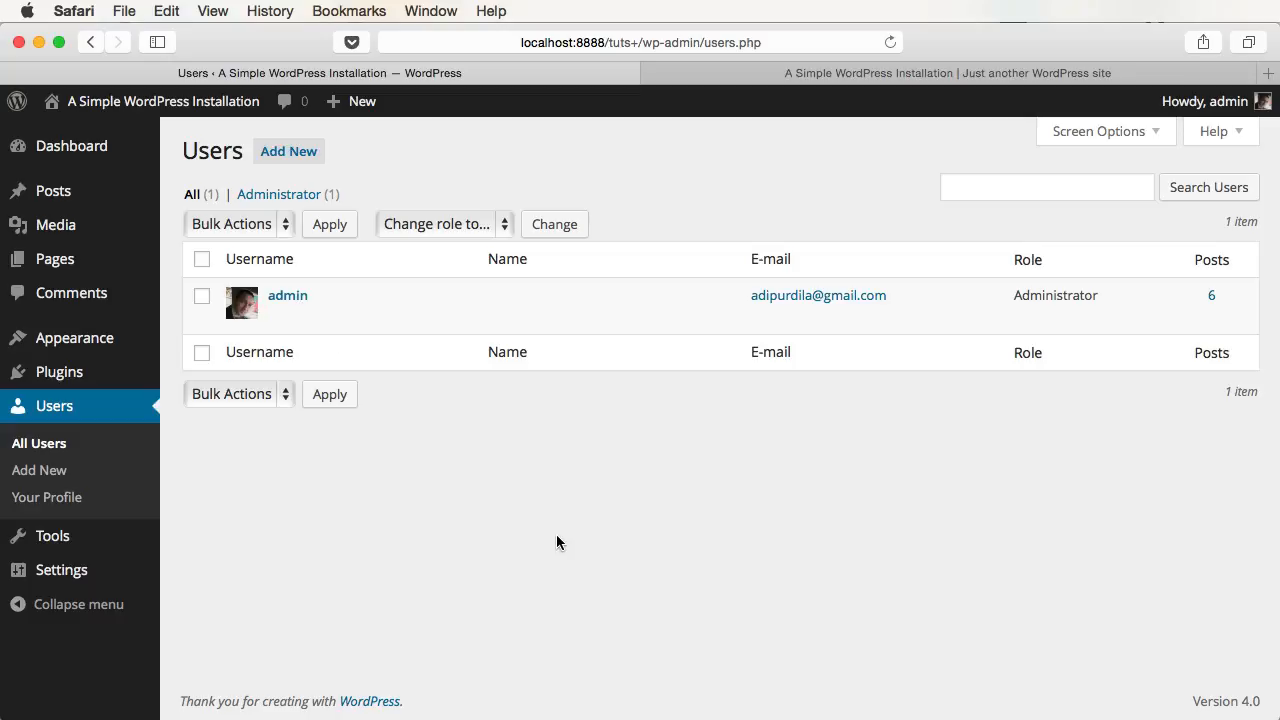
- Start a new user with username Tuts+ and the user's e-mail address
left_click(280, 160)
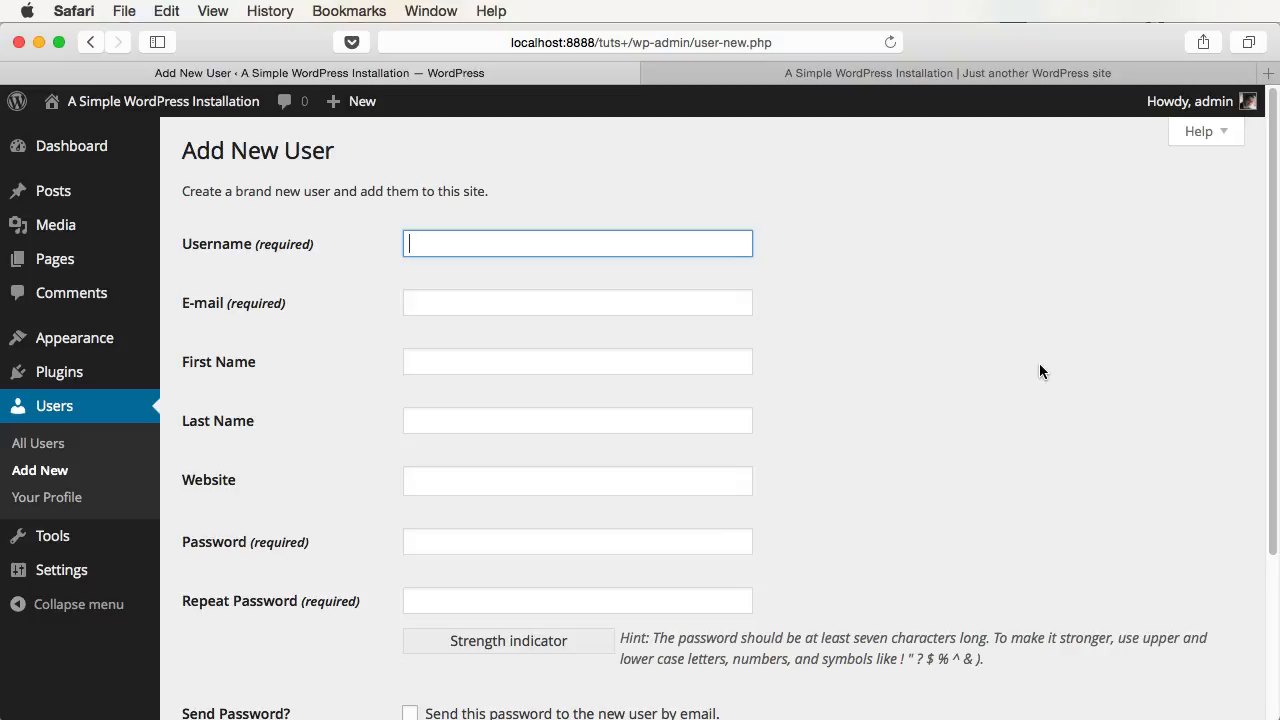
type("Tuts+")
key("Tab")
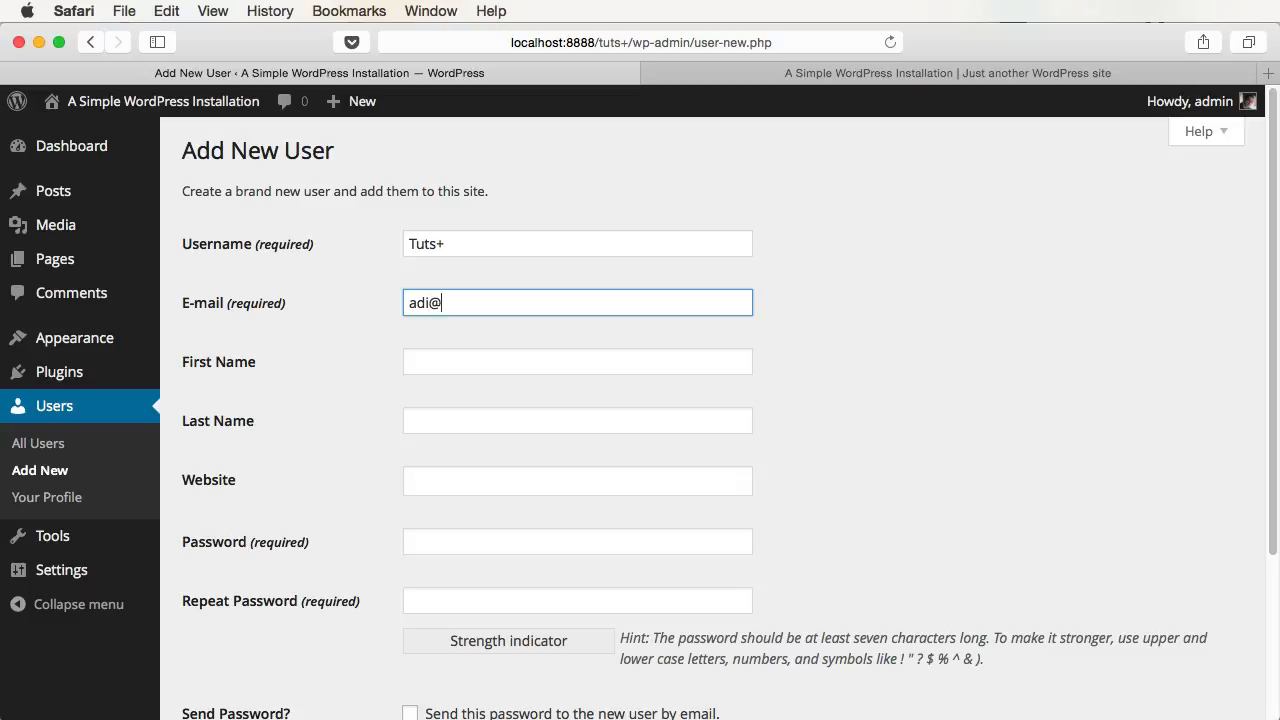
key("Tab")
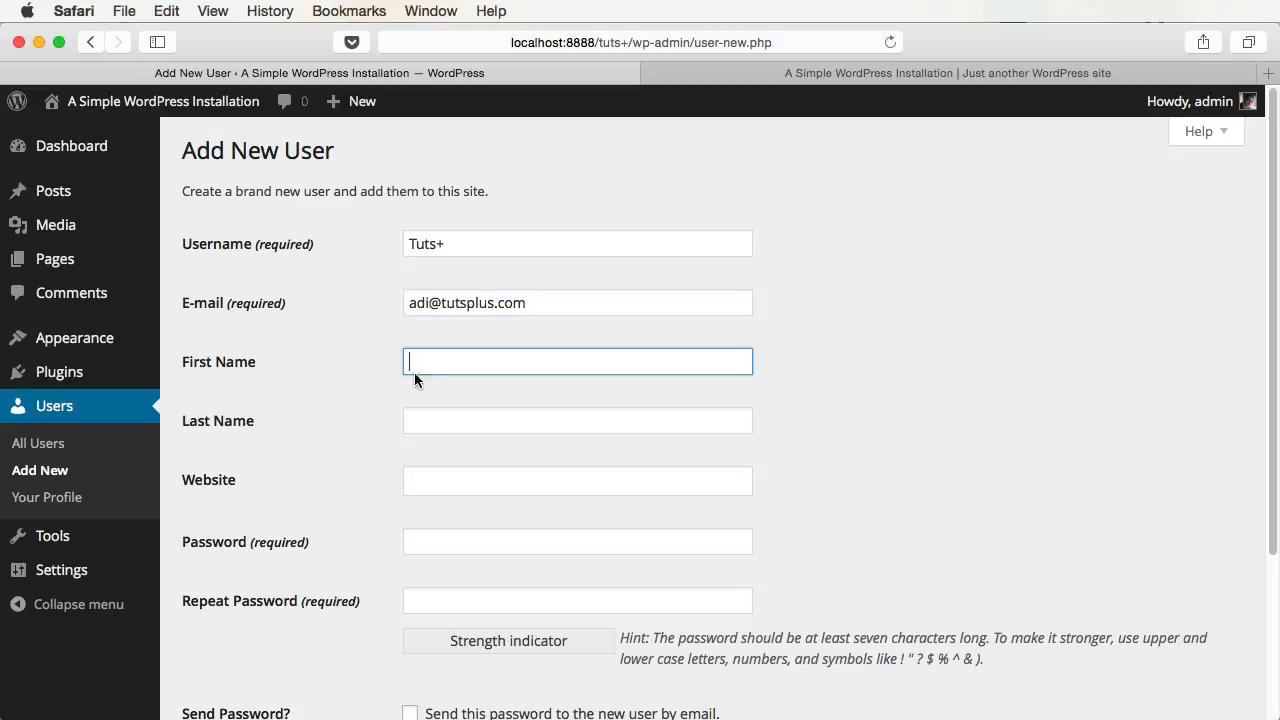
- Enter and repeat the new user's password, keep the Subscriber role, and submit the form
left_click(420, 541)
scroll(926, 514, "down", 2)
type("abc")
key("Tab")
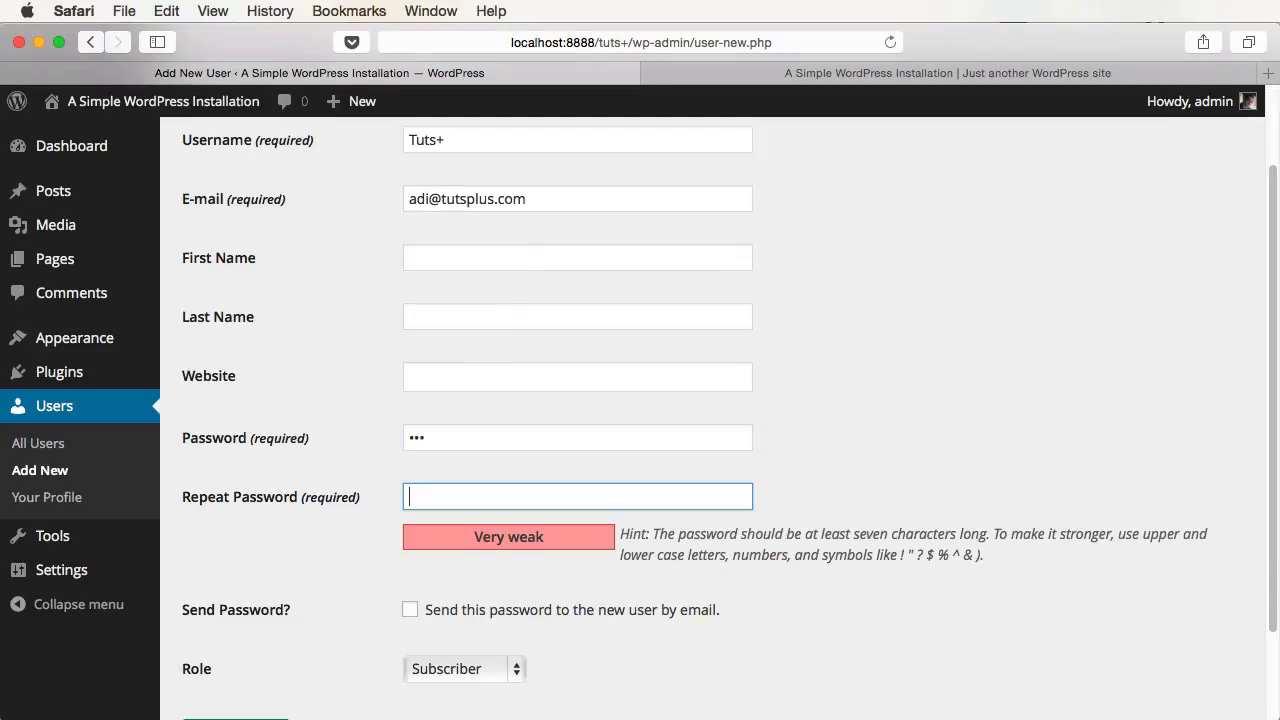
type("abc")
scroll(926, 512, "down", 2)
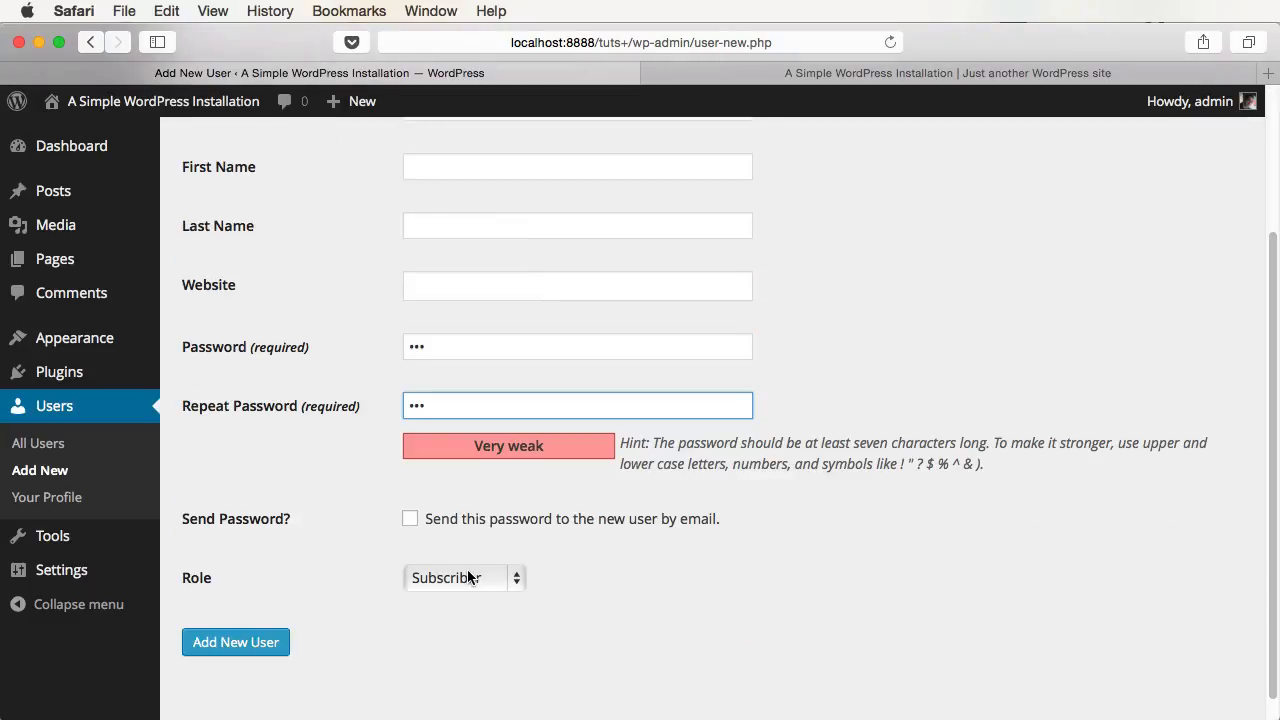
left_click(498, 578)
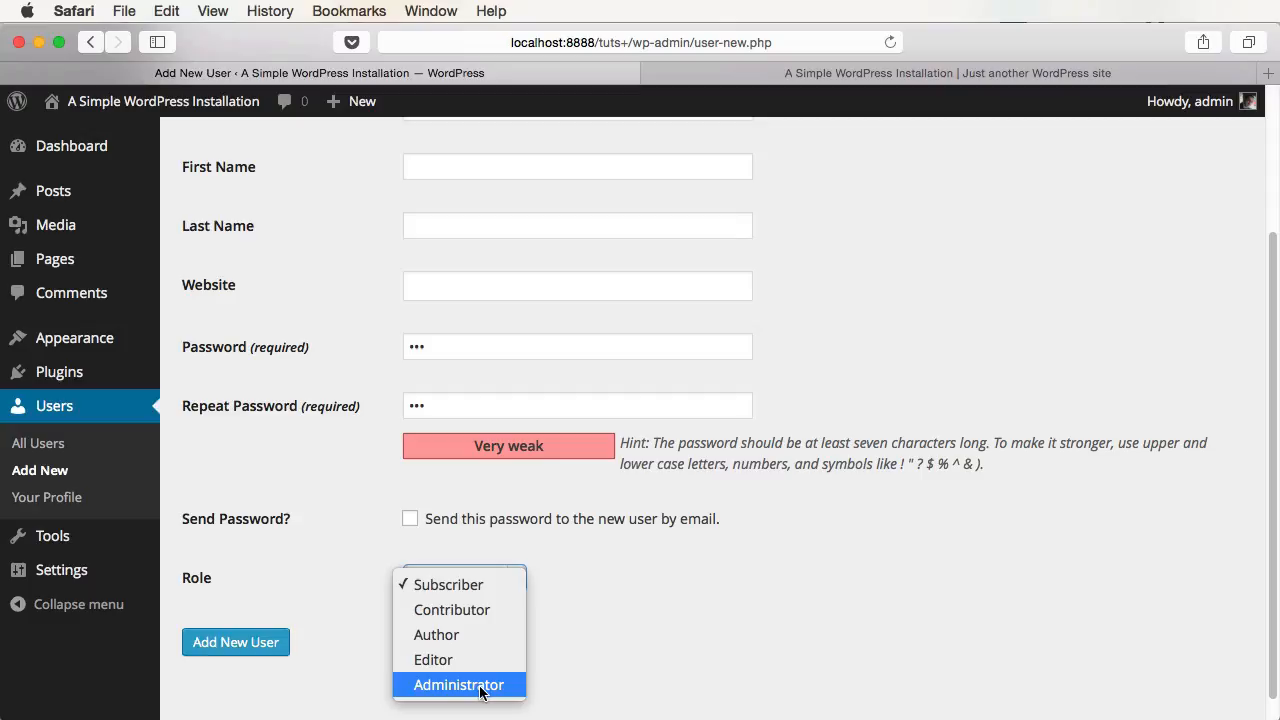
left_click(457, 590)
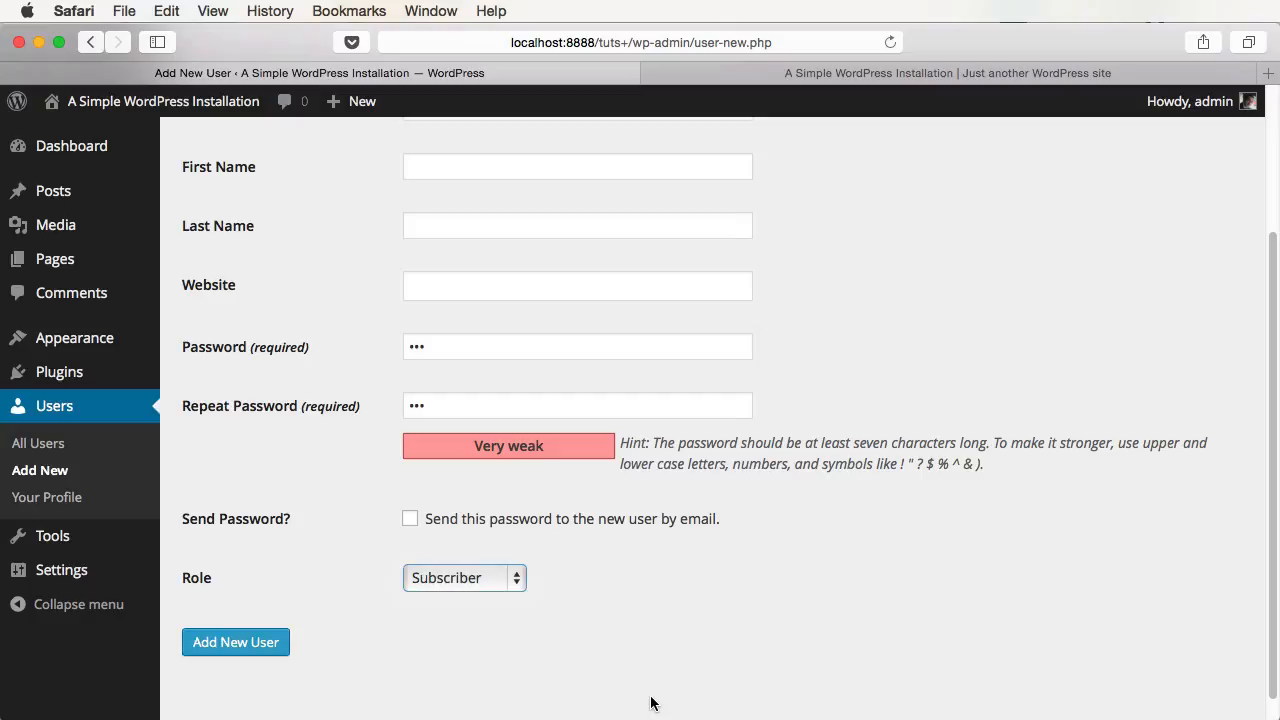
left_click(271, 648)
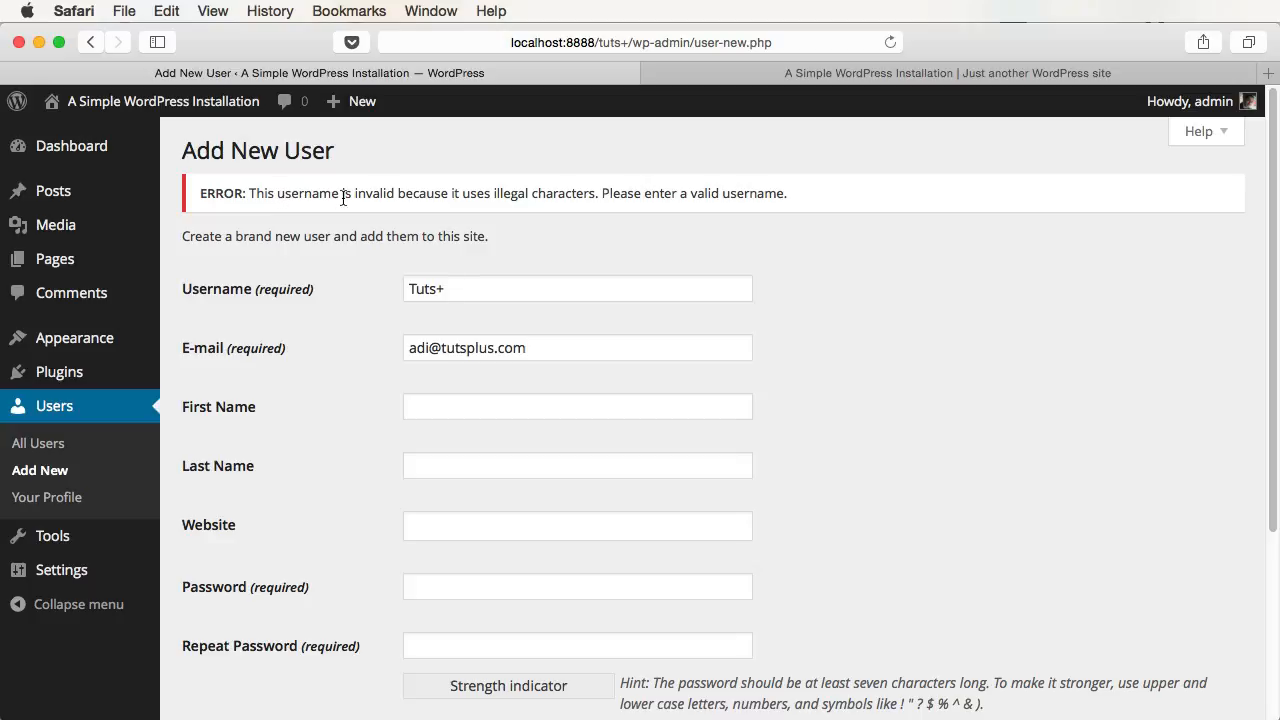
- Remove the '+' so the username is Tuts, re-enter the password, and create the user
left_click(457, 283)
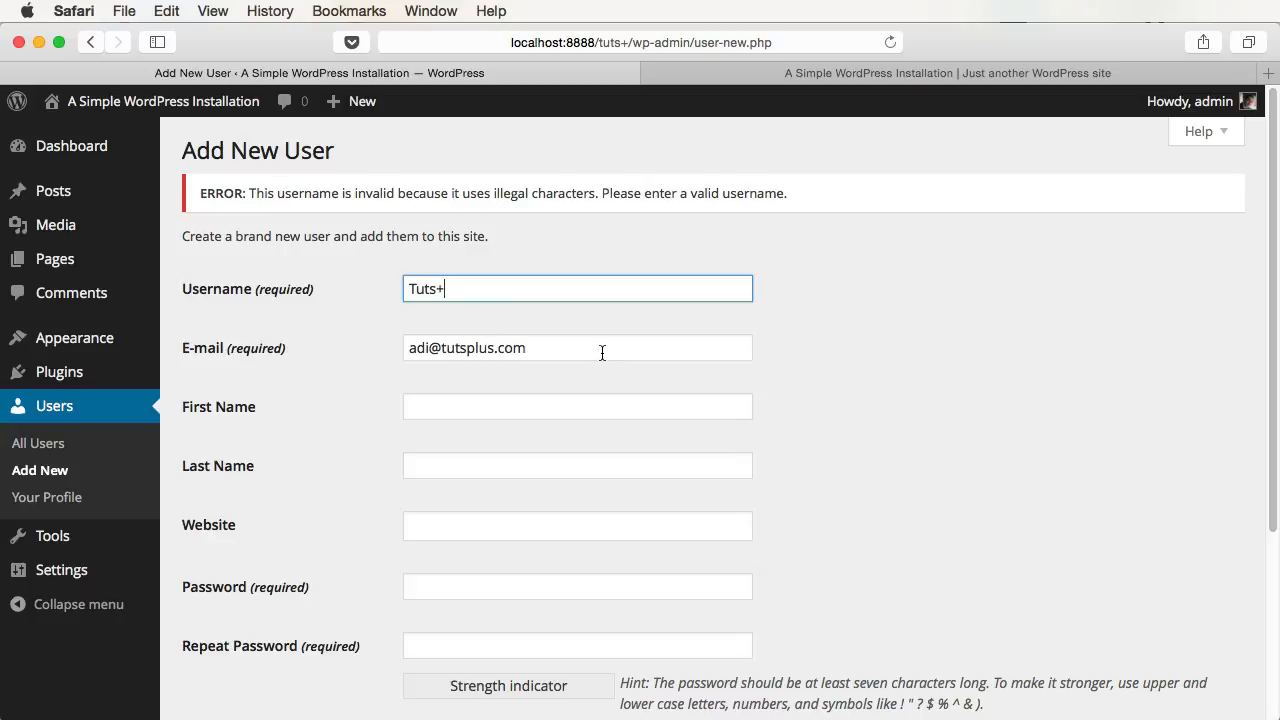
key("BackSpace")
left_click(440, 580)
type("•••")
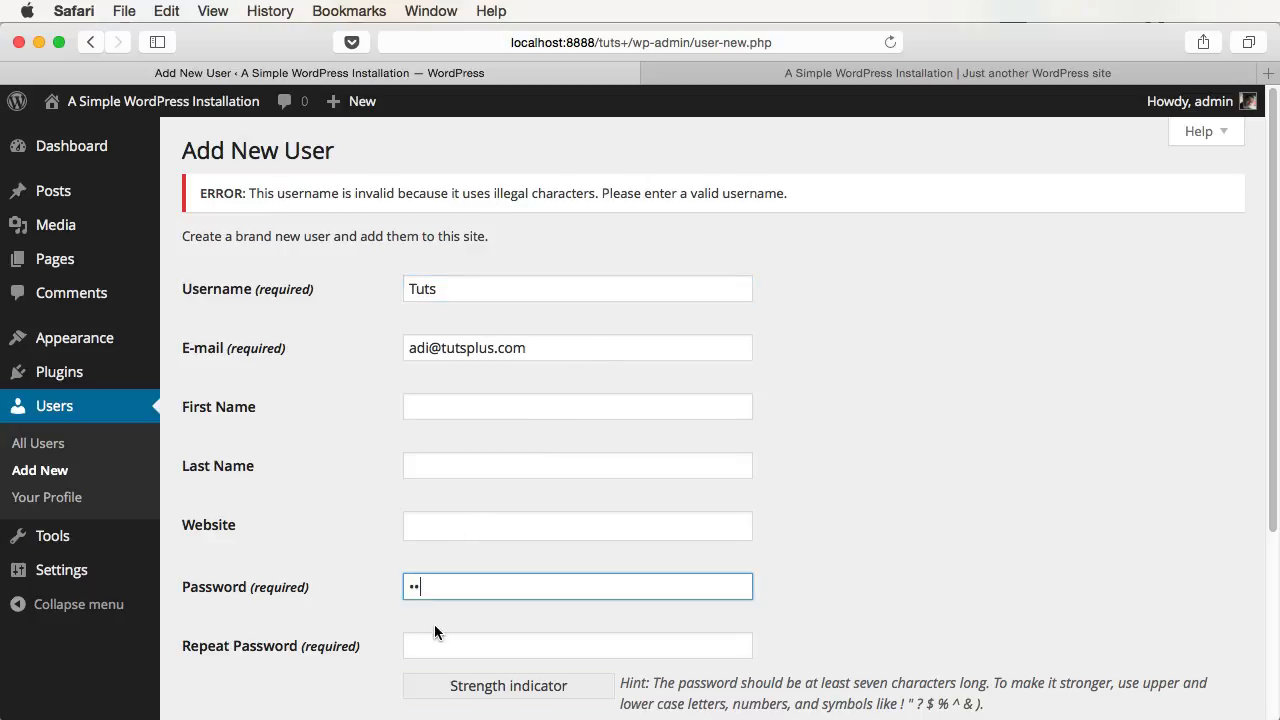
left_click(440, 644)
type("•••")
scroll(612, 580, "down", 2)
scroll(600, 578, "down", 3)
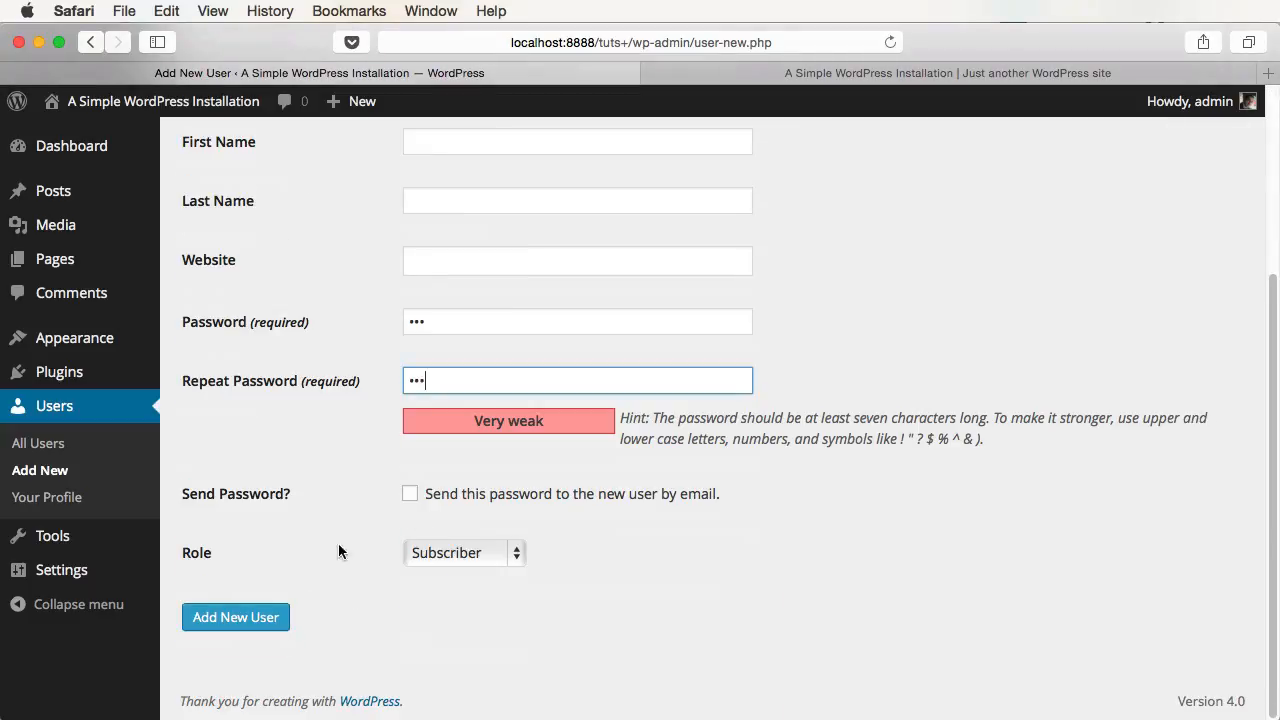
left_click(252, 617)
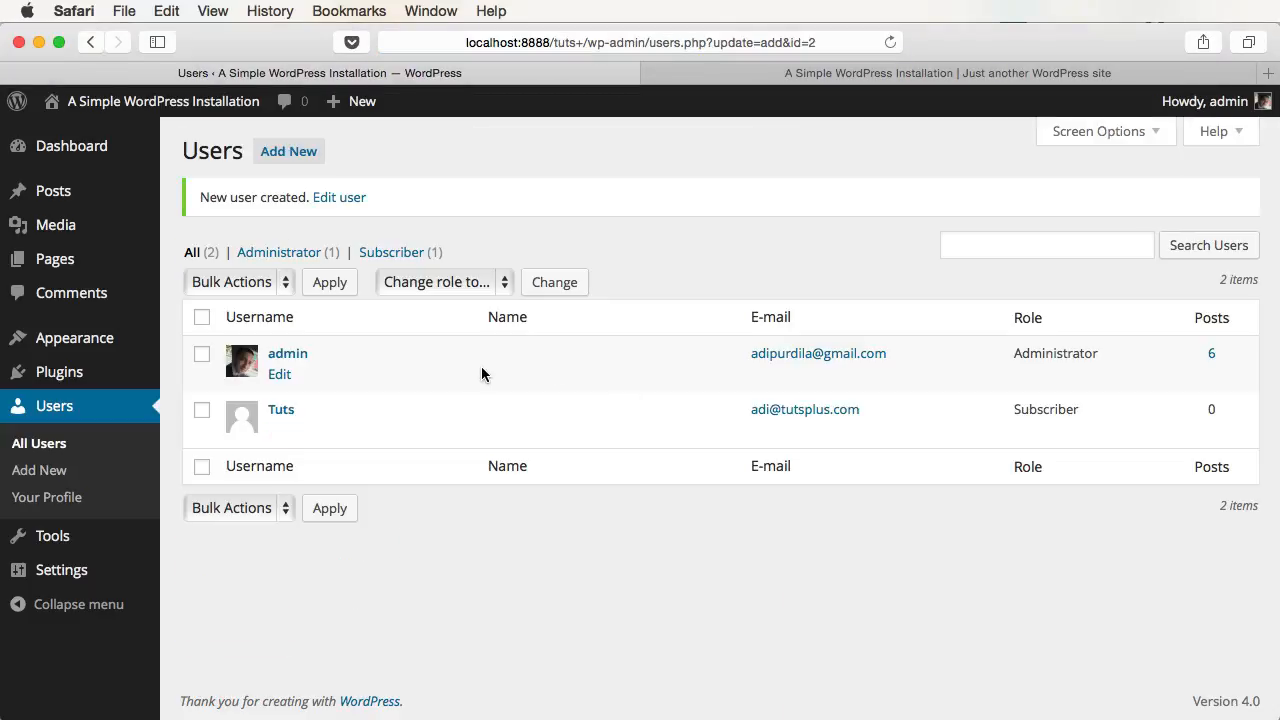
- Log out of admin and sign in as Tuts with its password
mouse_move(1205, 101)
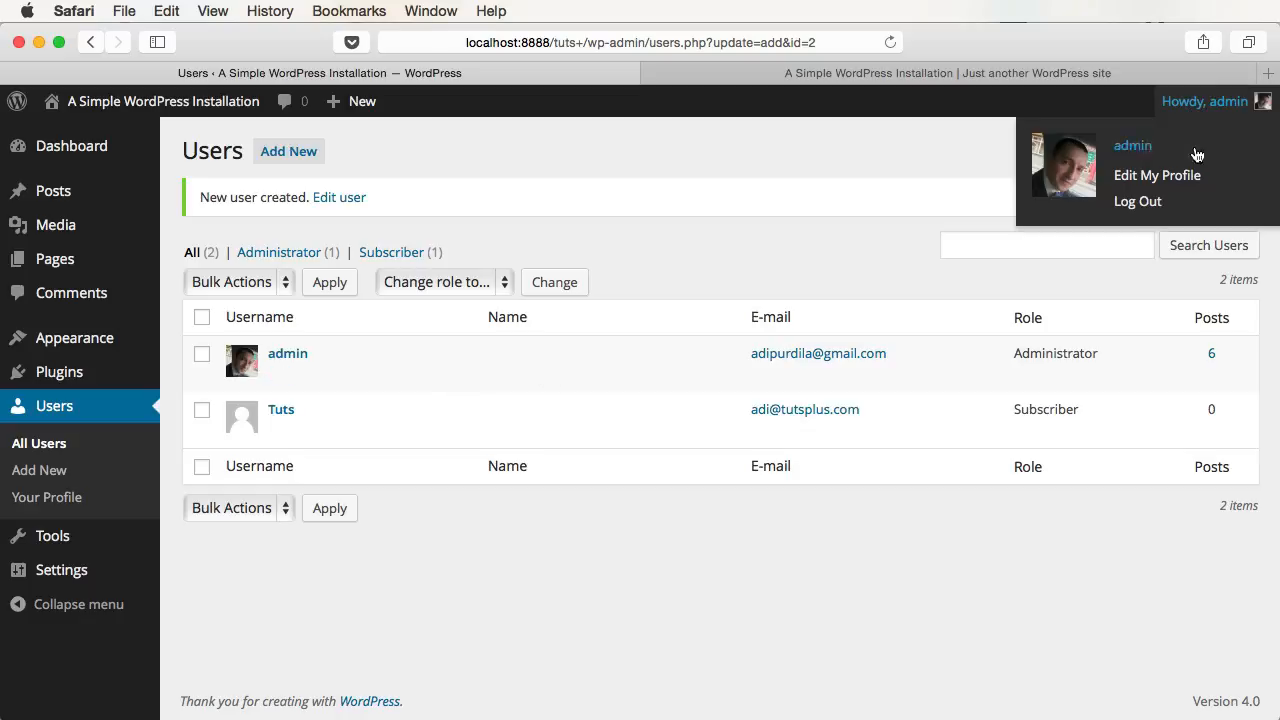
left_click(1155, 208)
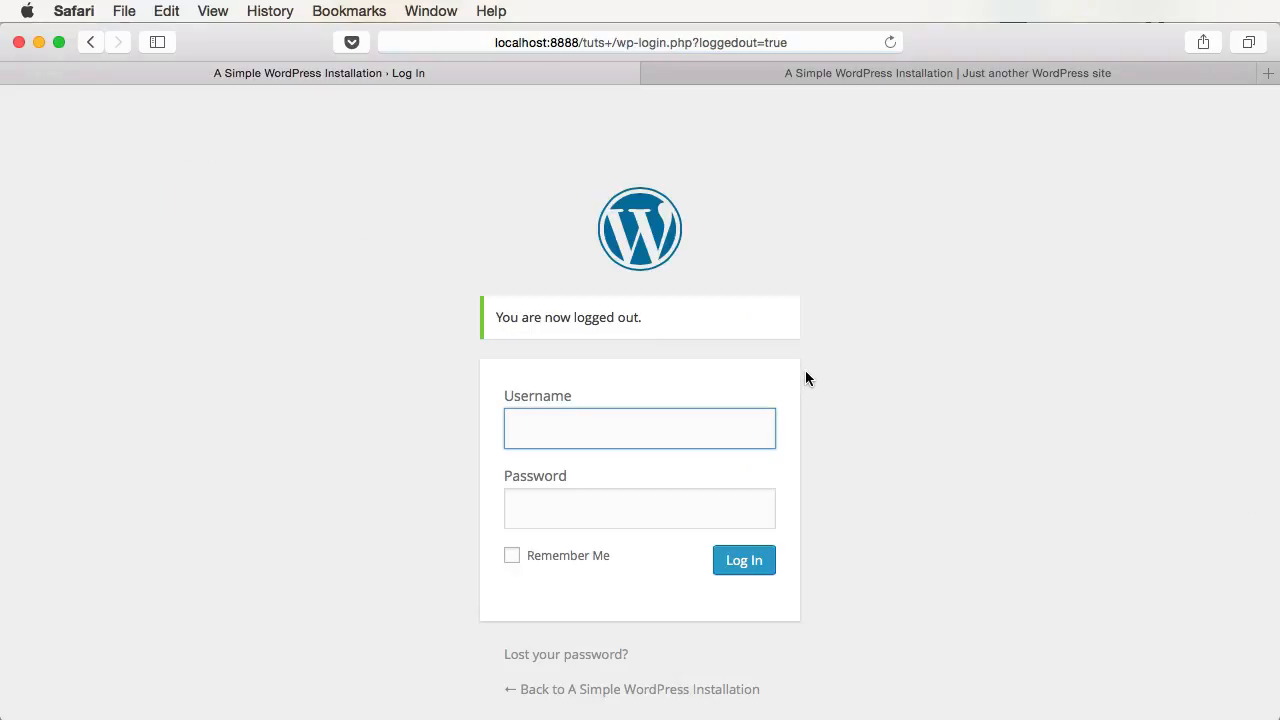
type("Tuts")
key("Tab")
type("abc")
key("Return")
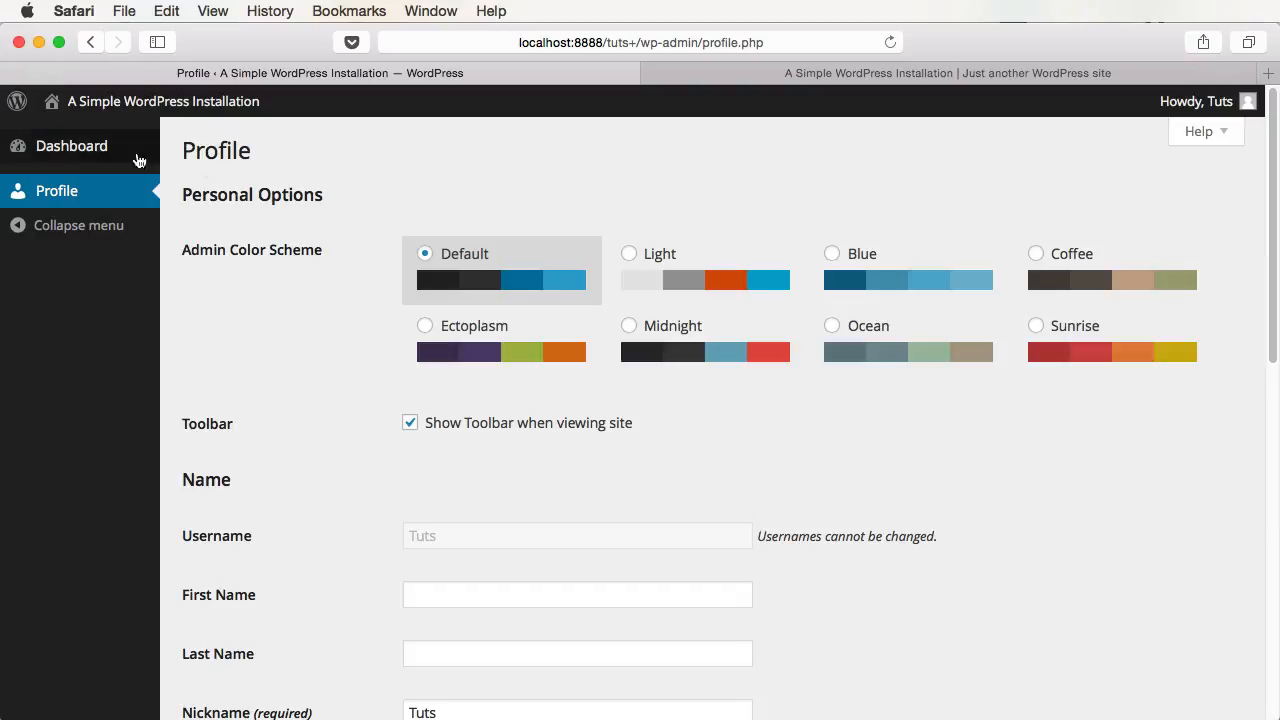
- On the Tuts profile, choose the Blue admin colour scheme and update the profile
left_click(35, 152)
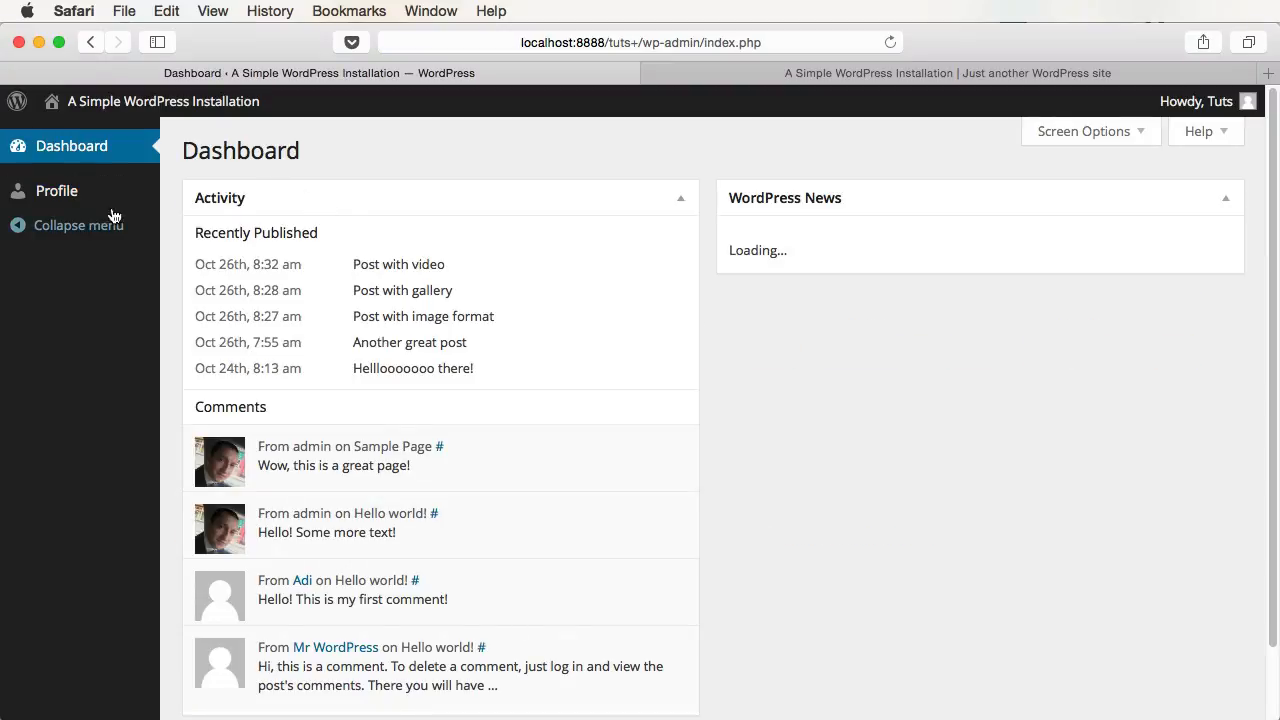
left_click(108, 204)
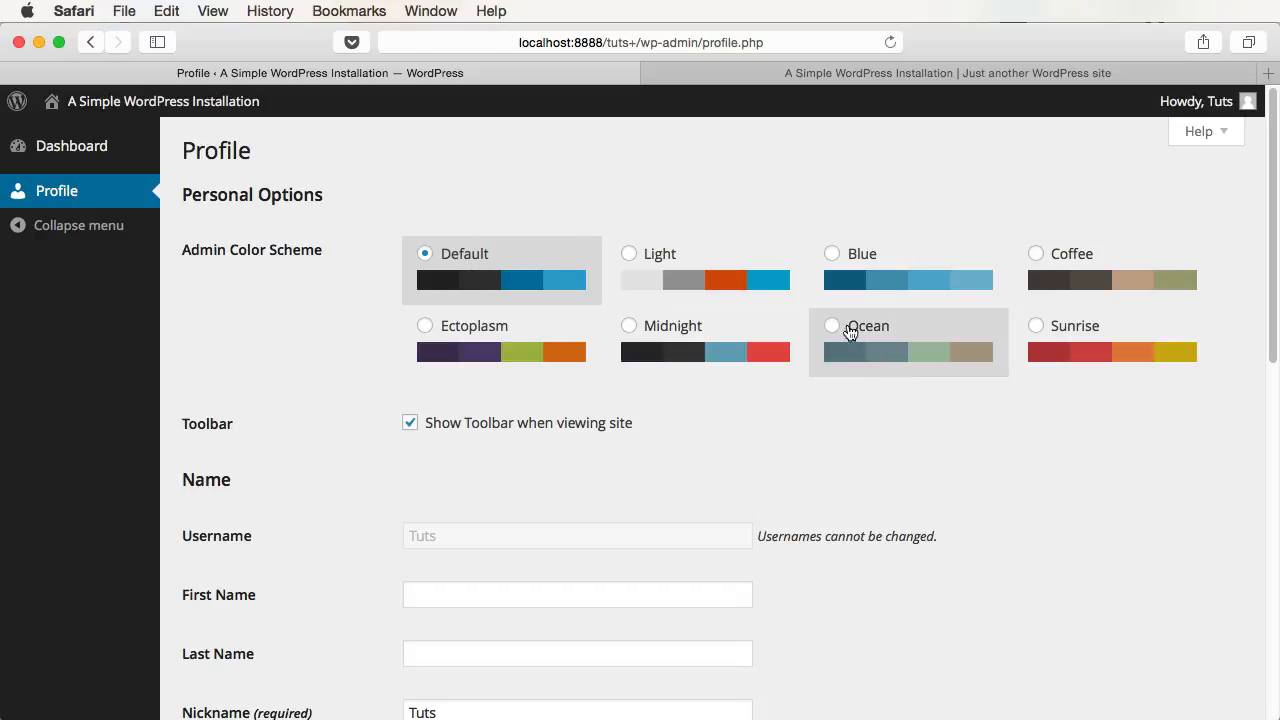
scroll(743, 318, "down", 10)
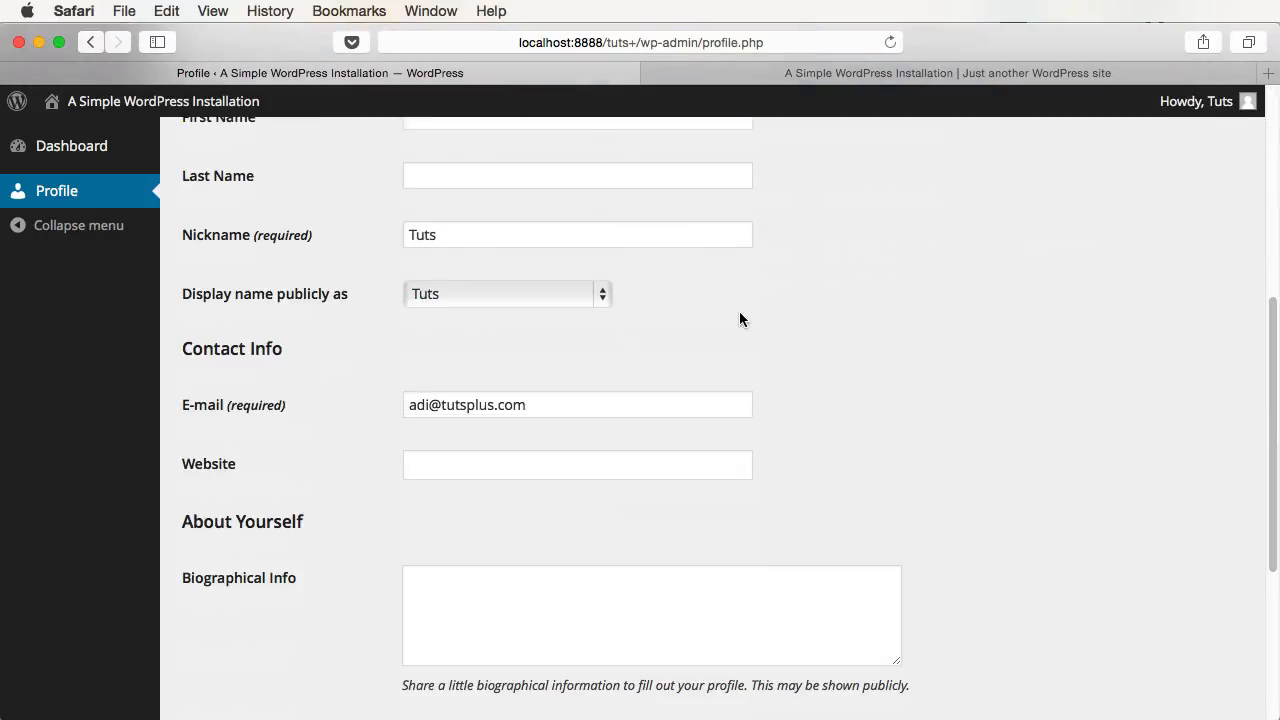
scroll(667, 471, "down", 3)
scroll(667, 471, "down", 3)
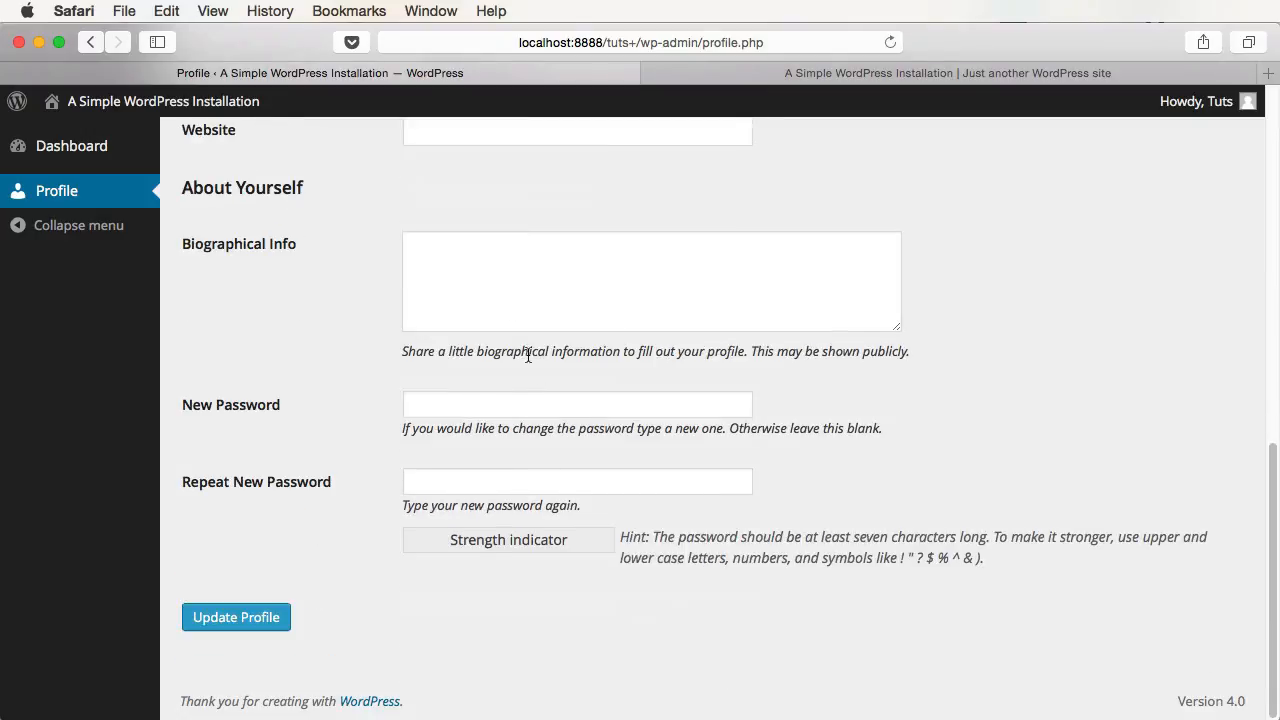
scroll(519, 528, "up", 15)
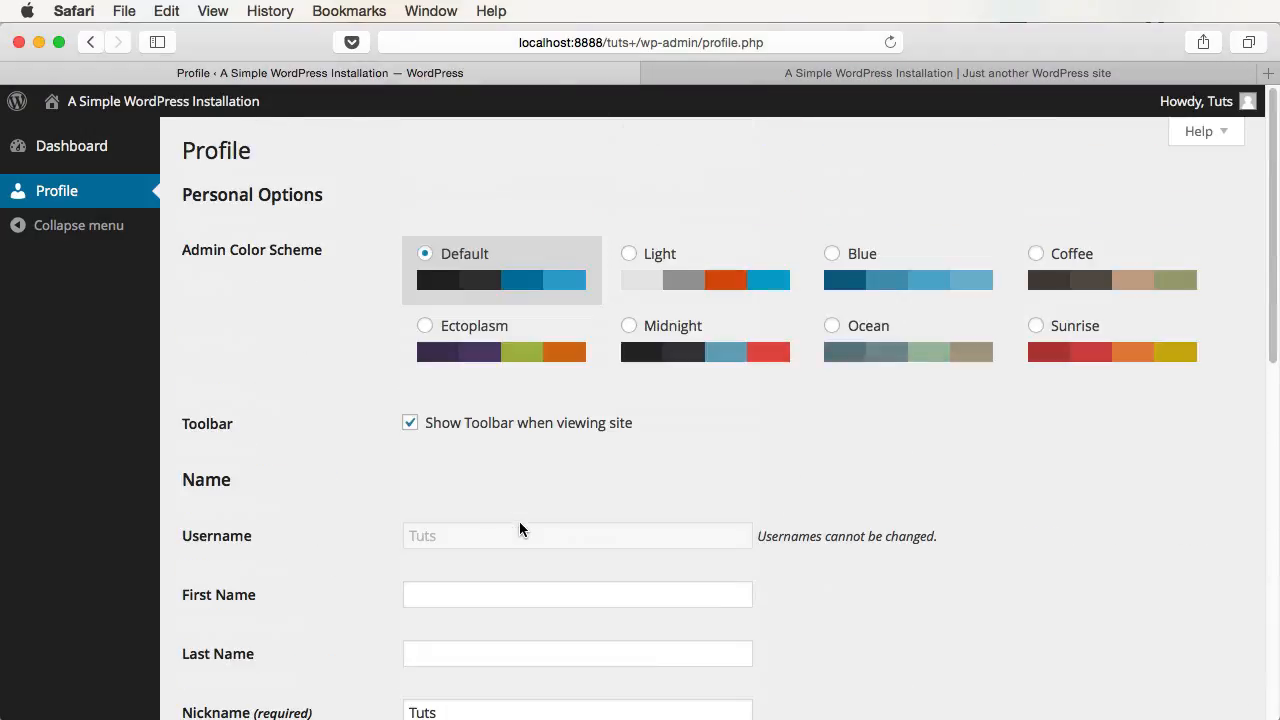
left_click(705, 285)
left_click(849, 248)
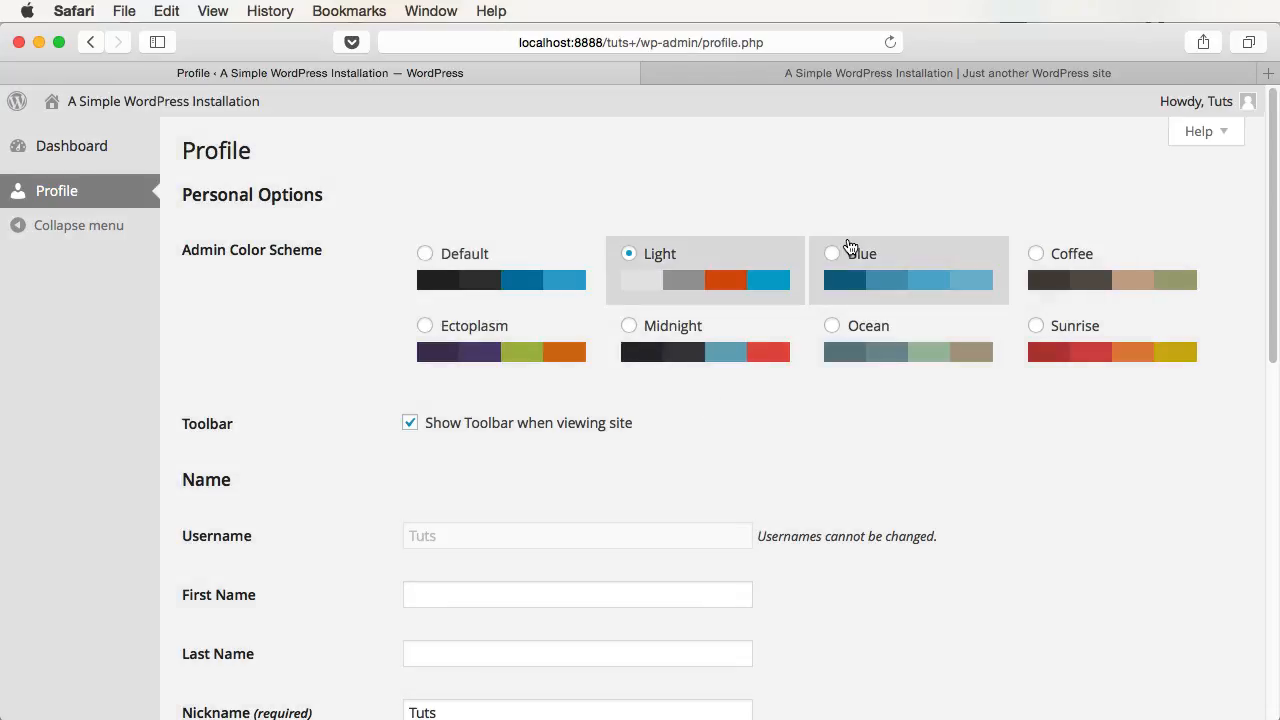
scroll(720, 510, "down", 15)
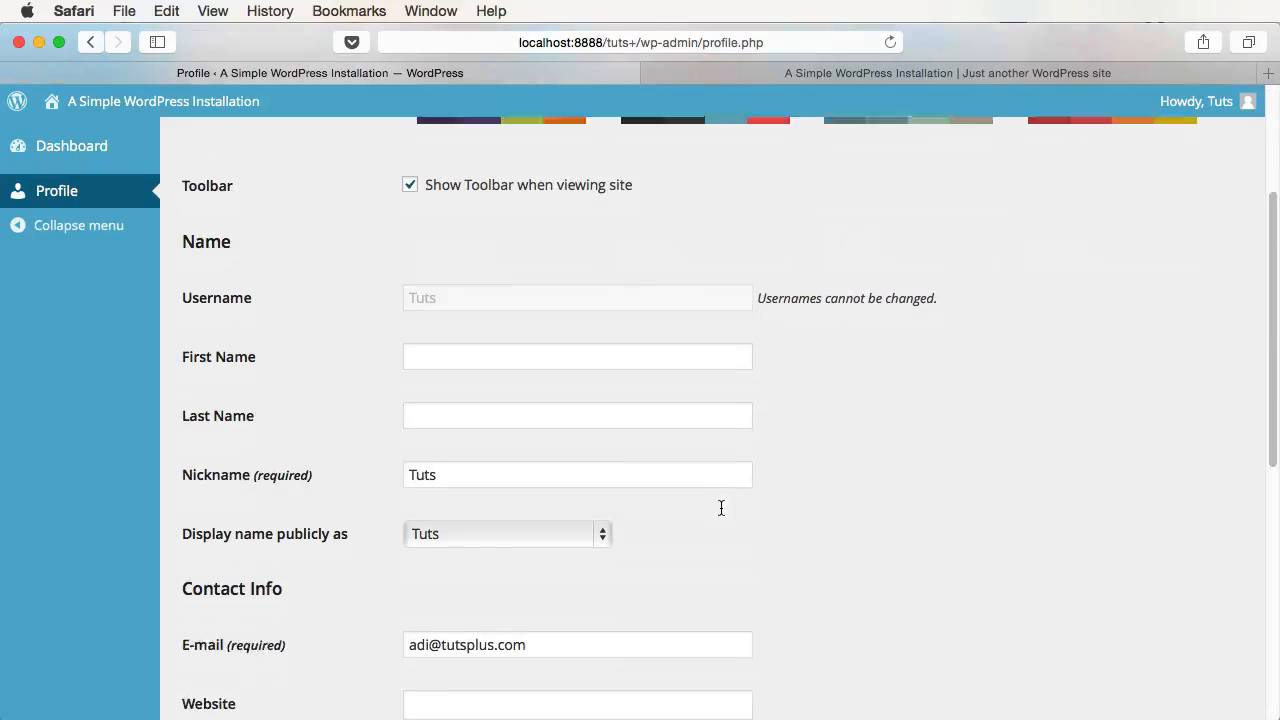
left_click(245, 617)
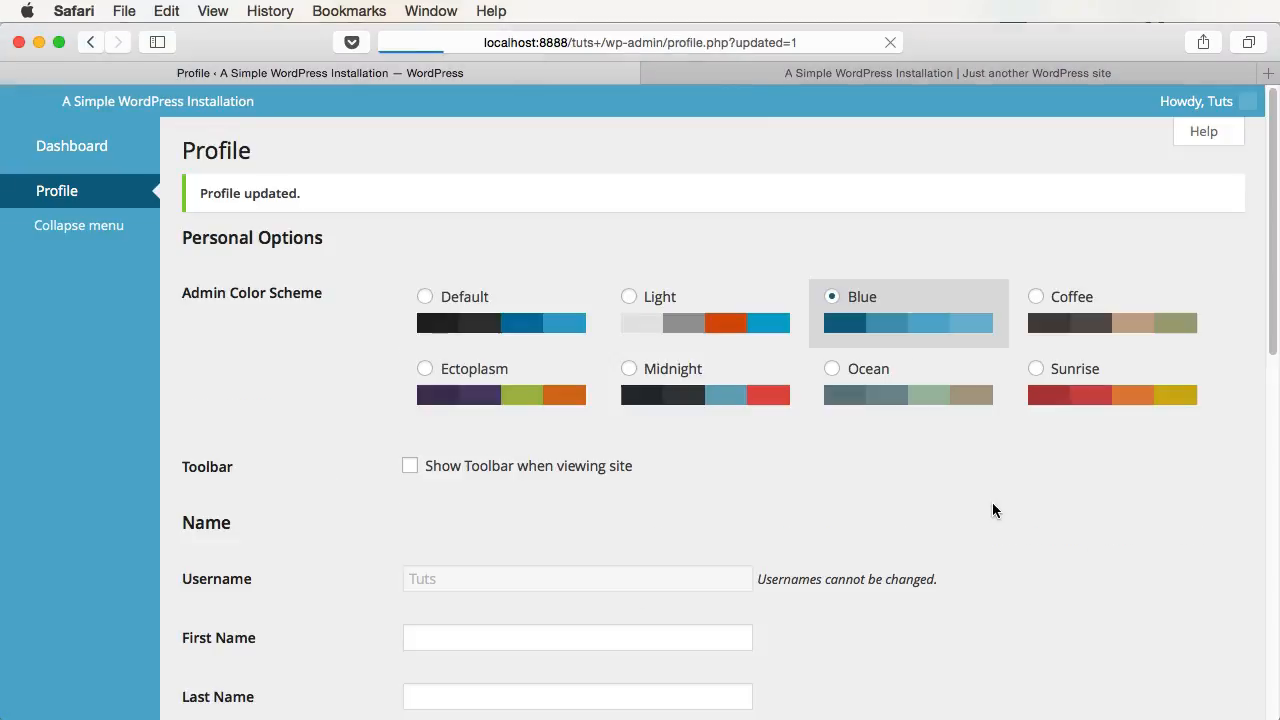
- Log out of Tuts and sign back in as admin with its password
mouse_move(1200, 101)
left_click(1147, 205)
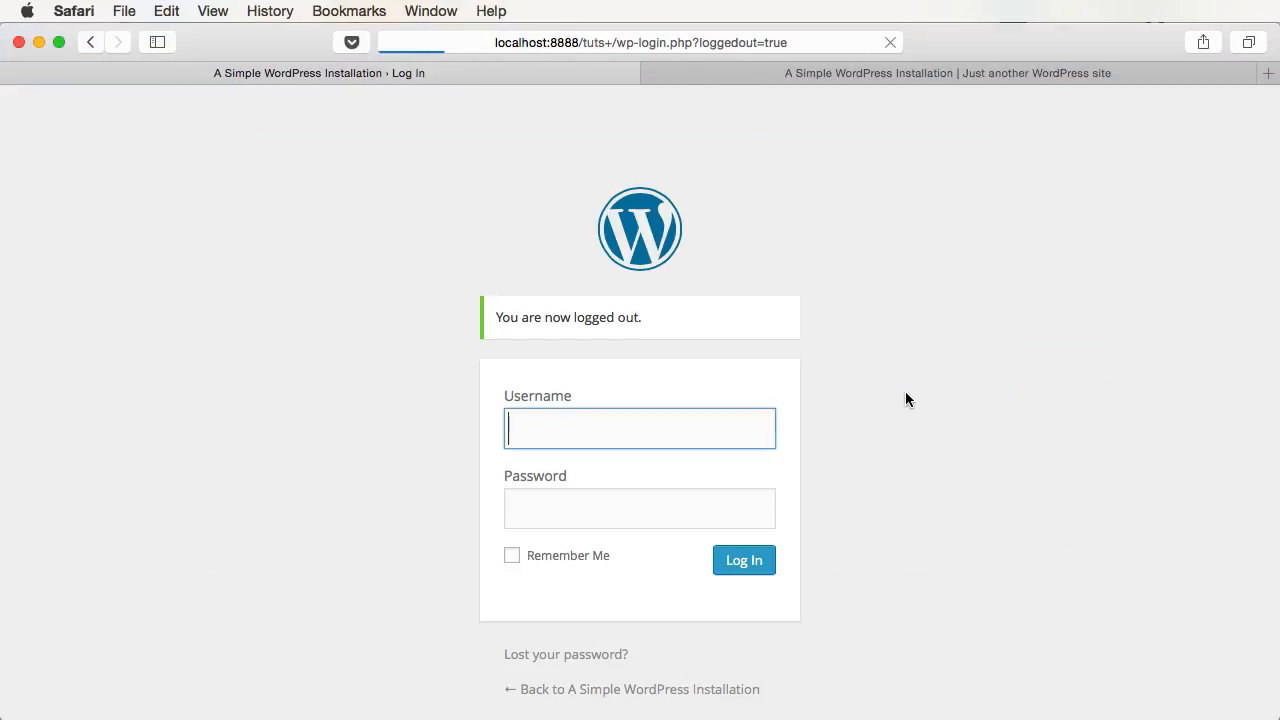
type("admin")
key("Tab")
type("•••")
key("Return")
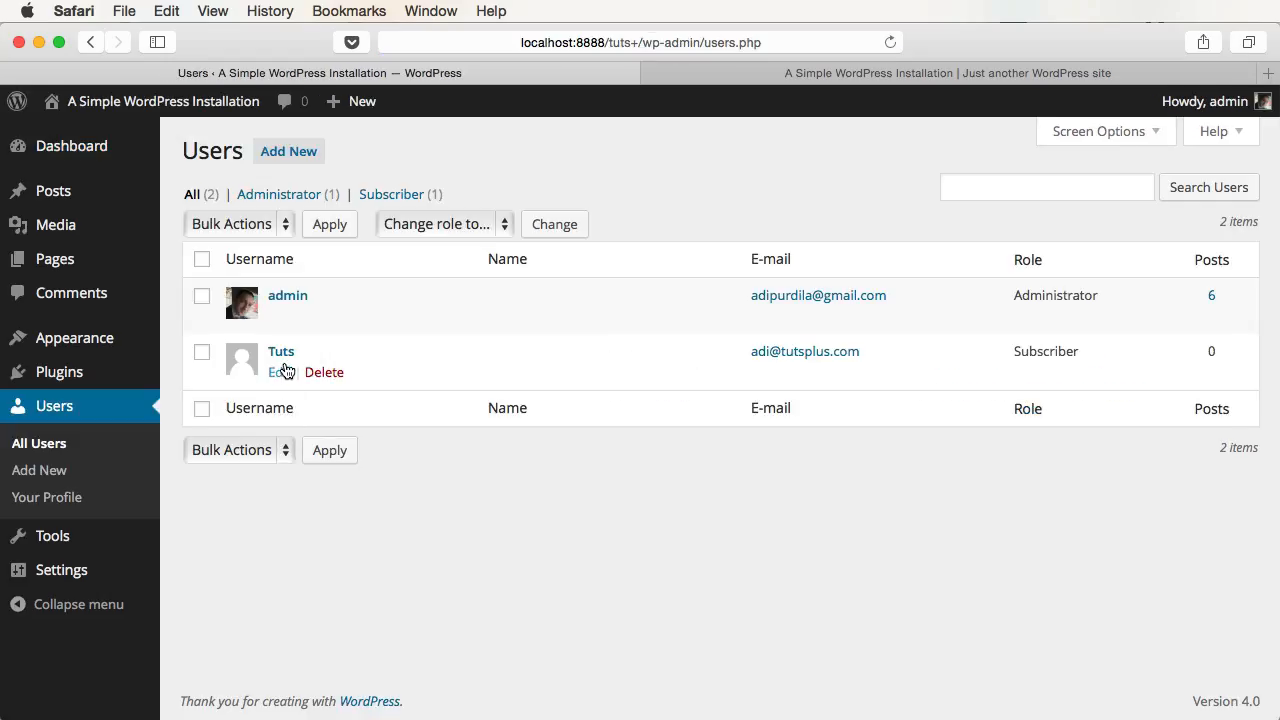
- Edit the Tuts user, set its role to Contributor, and update the user
left_click(283, 350)
scroll(497, 474, "down", 10)
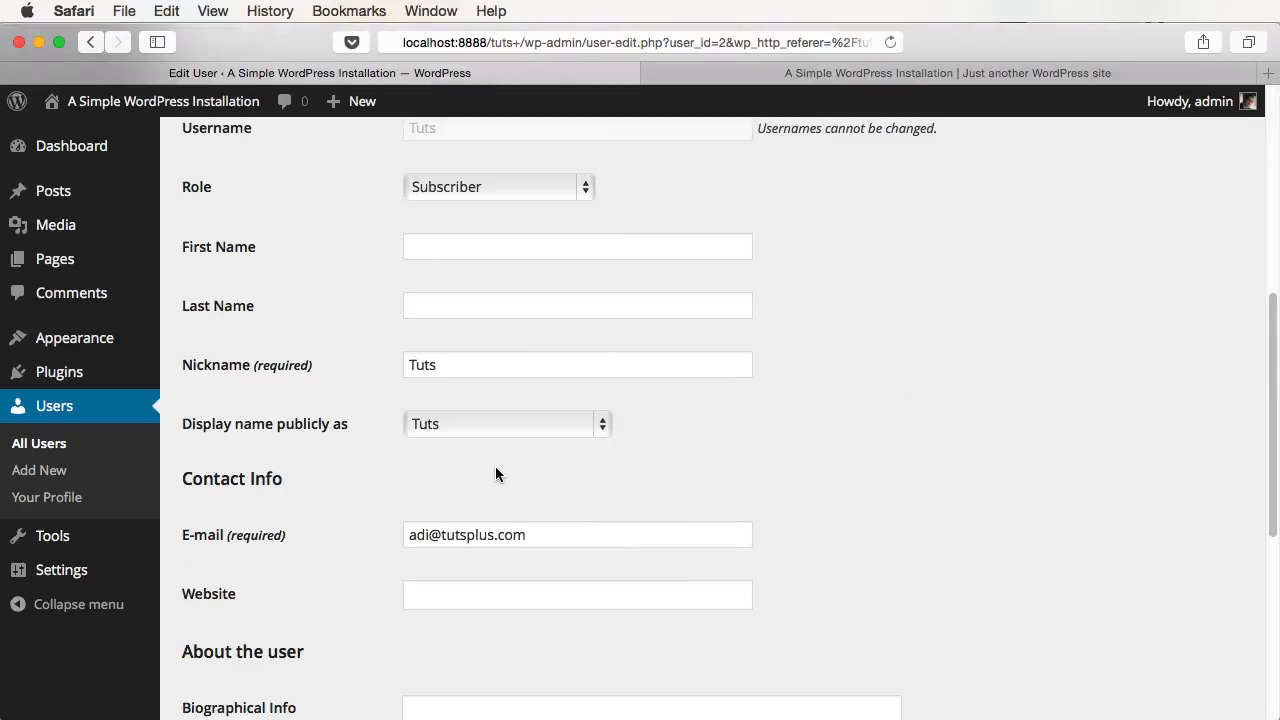
left_click(483, 190)
left_click(486, 213)
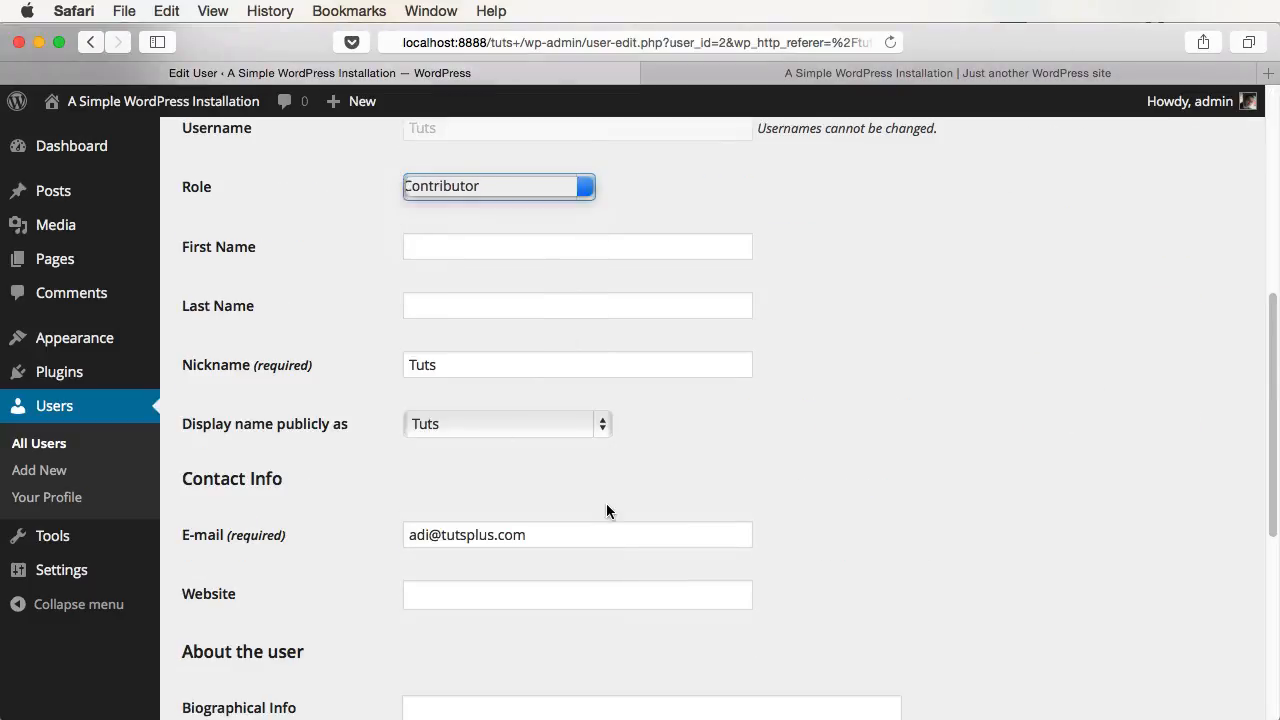
scroll(606, 504, "down", 8)
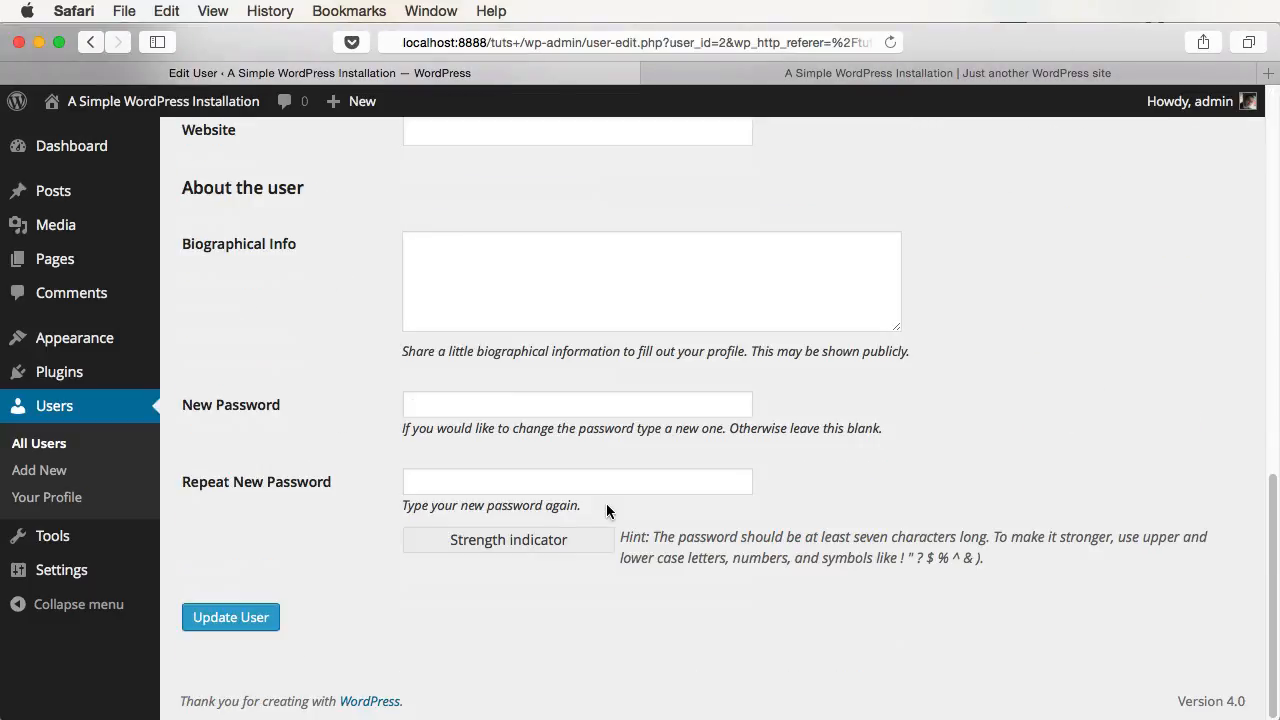
left_click(236, 617)
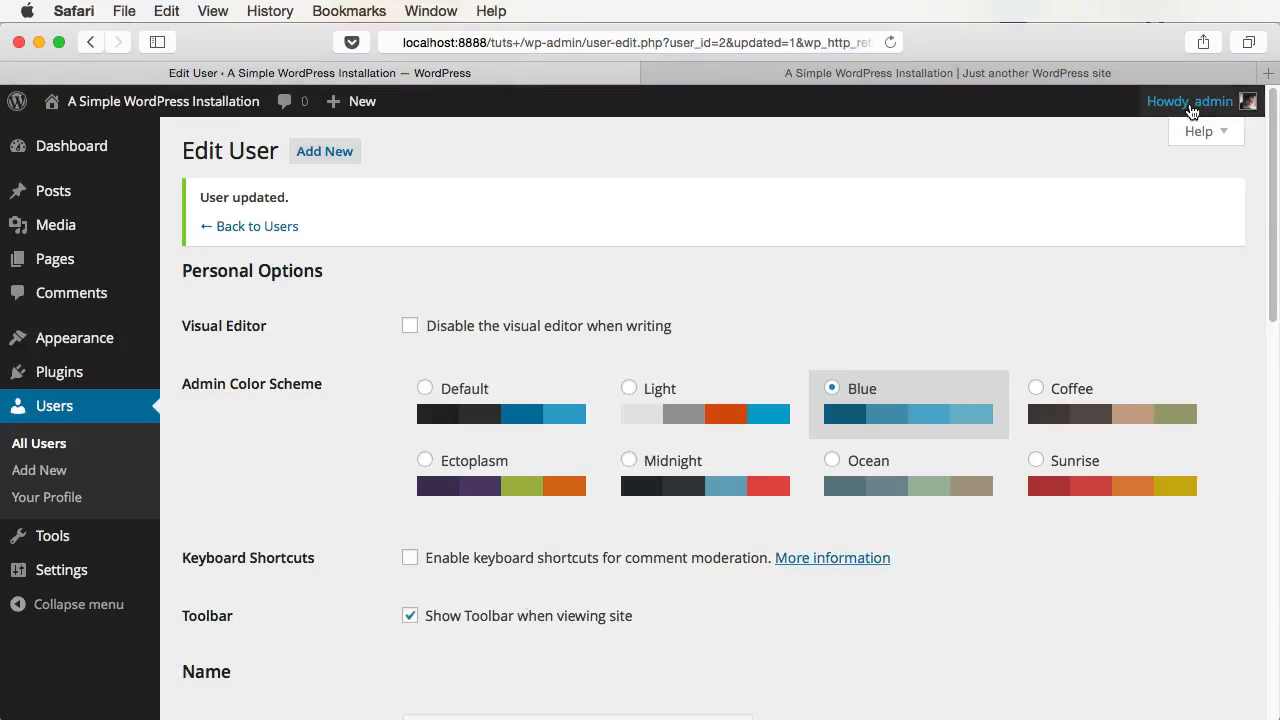
- Log out of admin and sign in as Tuts
mouse_move(1200, 101)
left_click(1075, 206)
type("Tuts")
key("Tab")
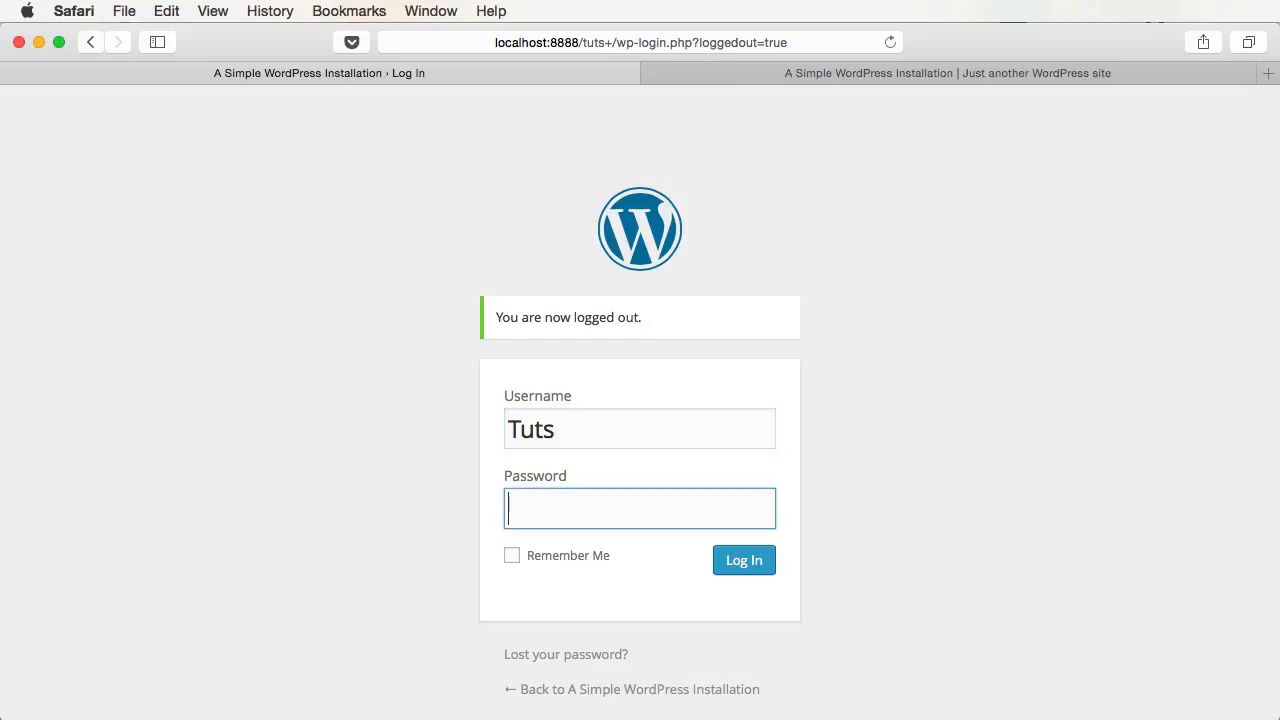
type("tut")
key("Return")
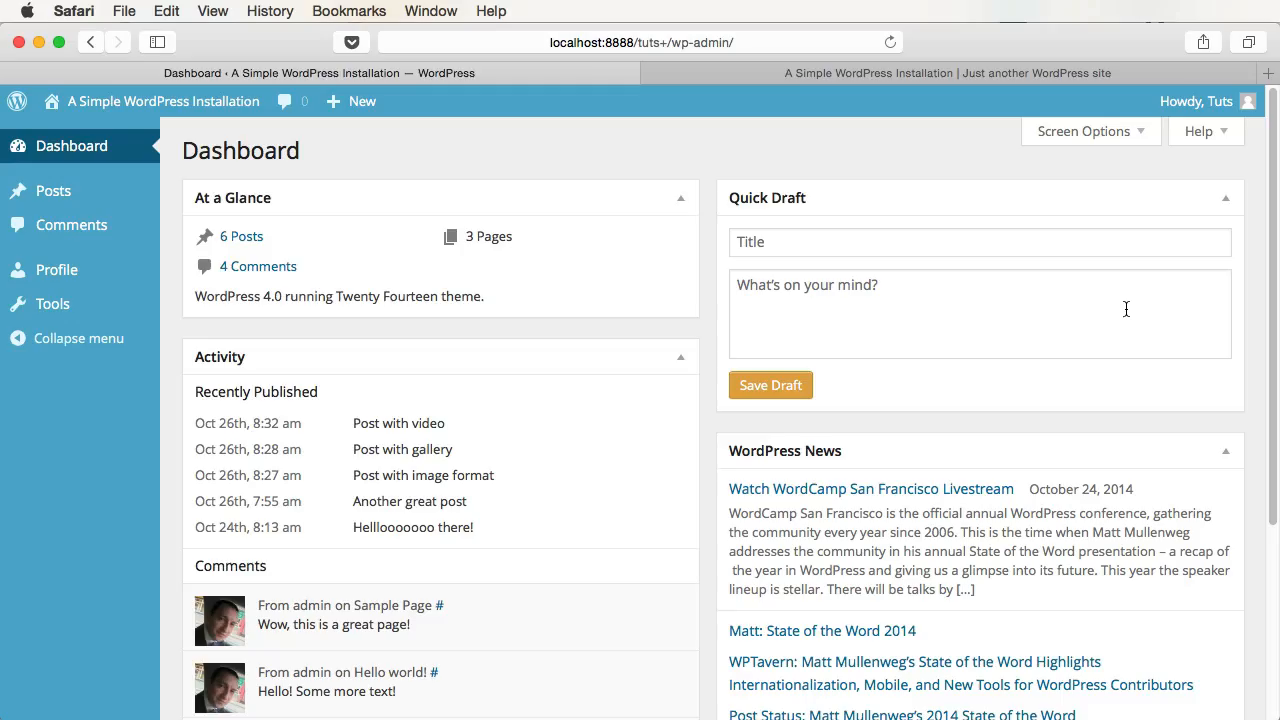
- Check the Tools page on the contributor dashboard, then log out of Tuts
mouse_move(128, 197)
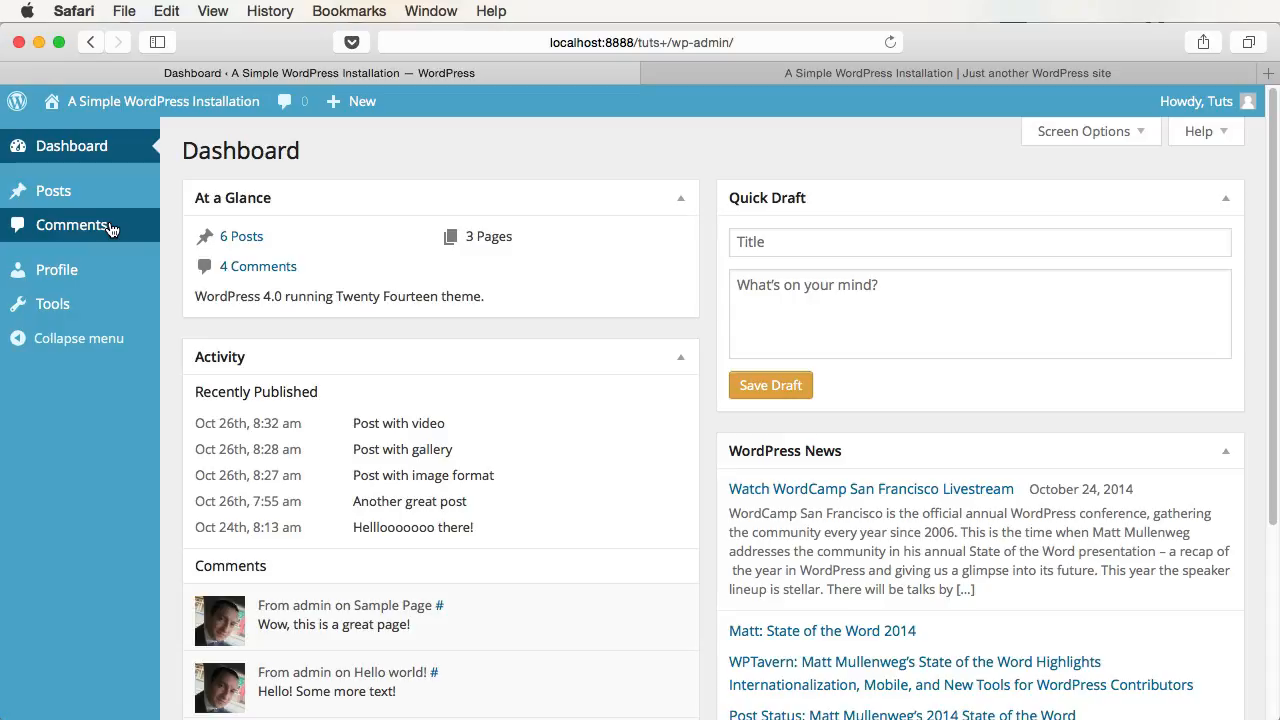
left_click(91, 305)
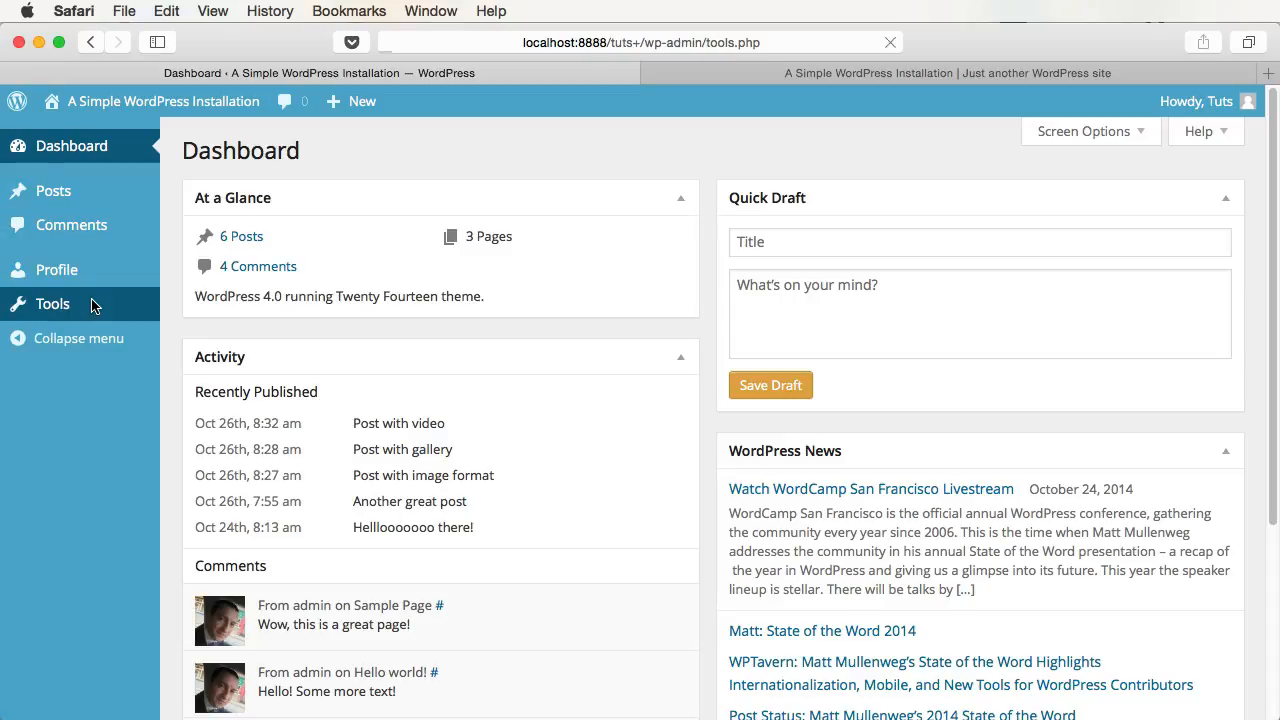
mouse_move(1192, 103)
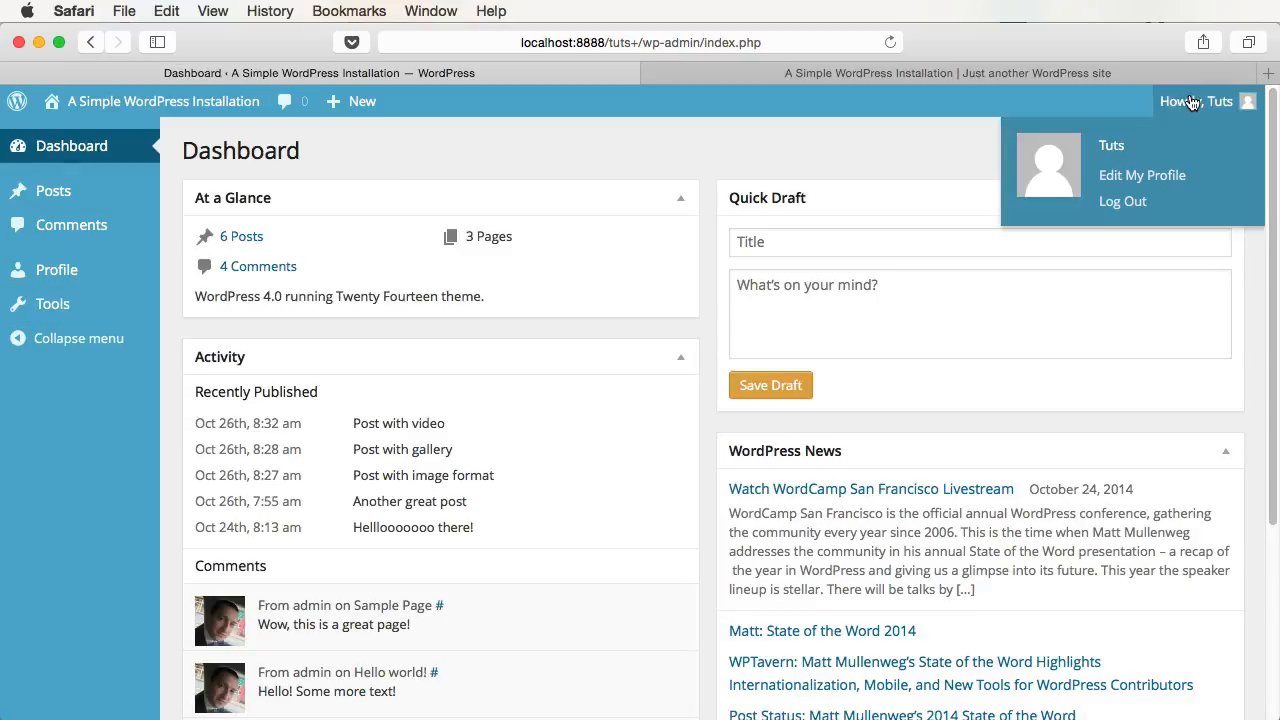
left_click(1137, 201)
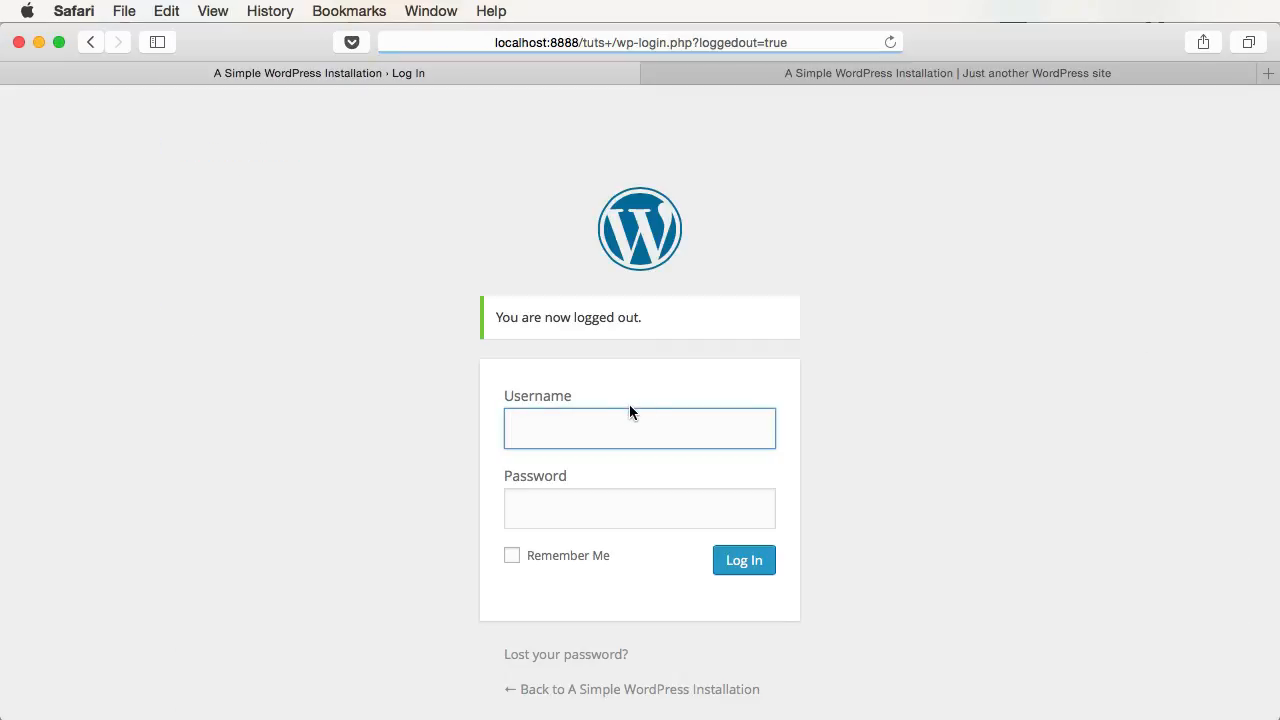
- Log in as admin and filter Users by Contributor, Administrator, then All
type("adm")
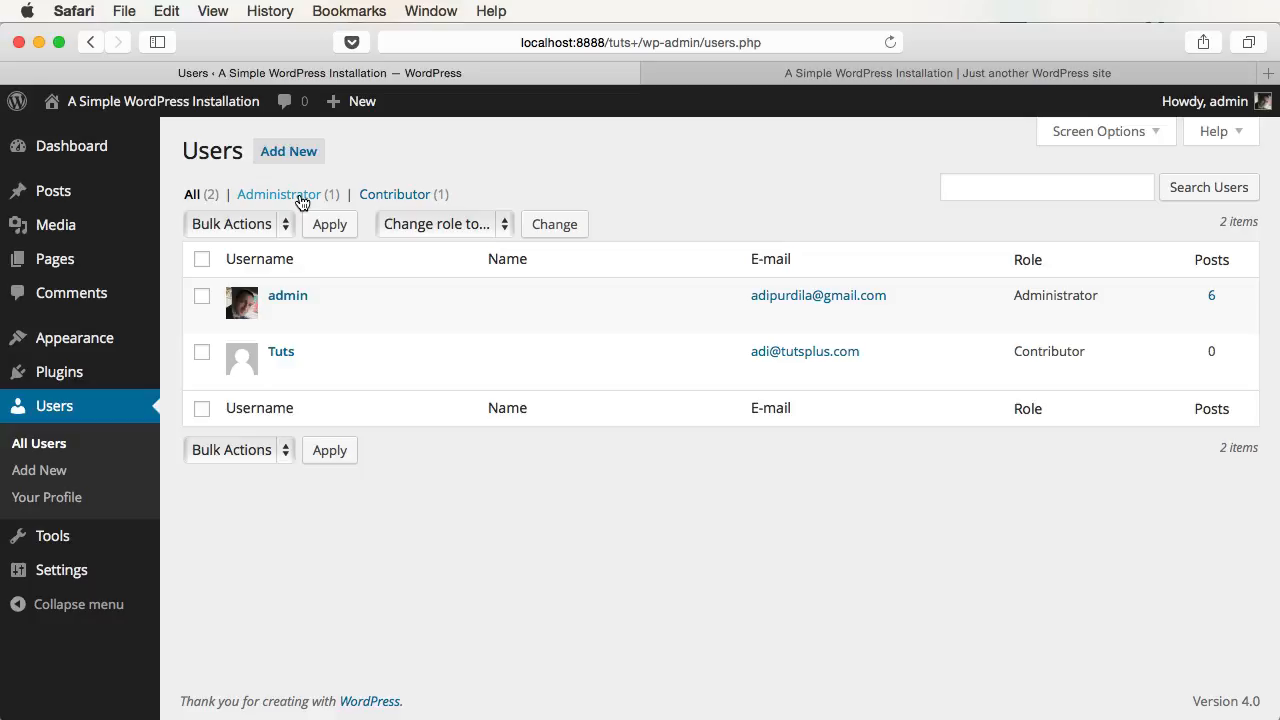
left_click(402, 196)
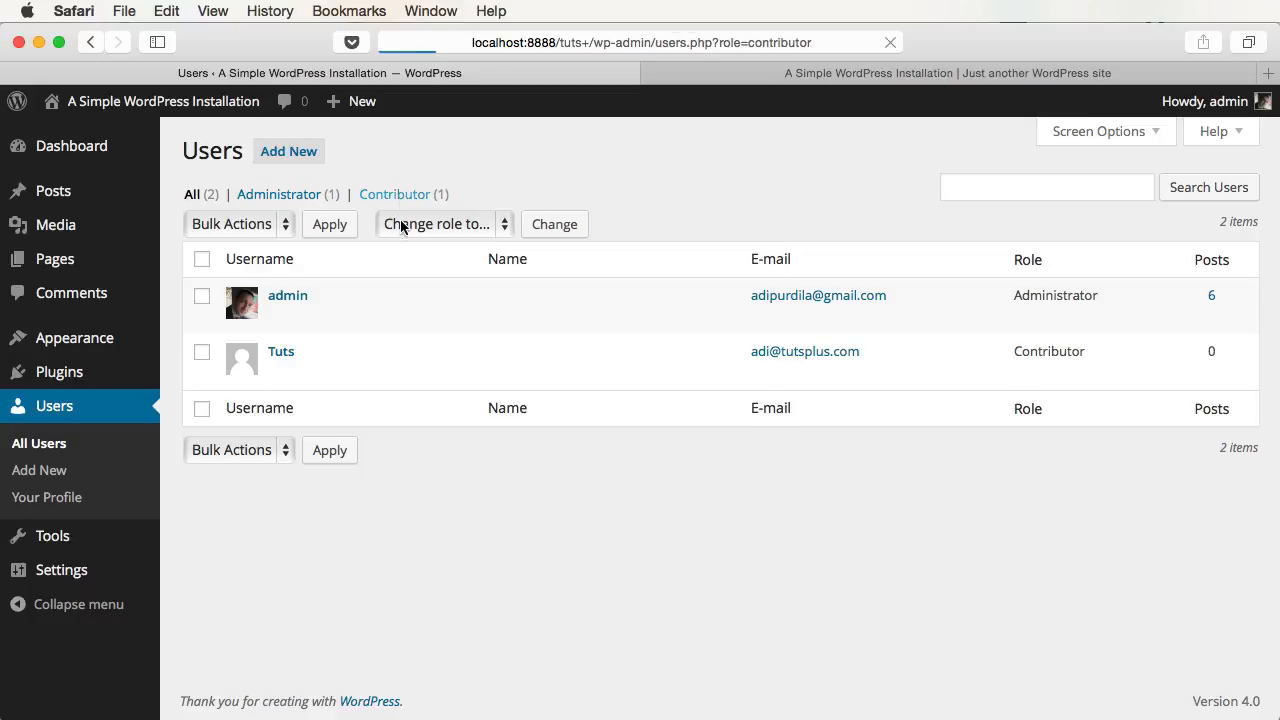
left_click(257, 196)
left_click(192, 196)
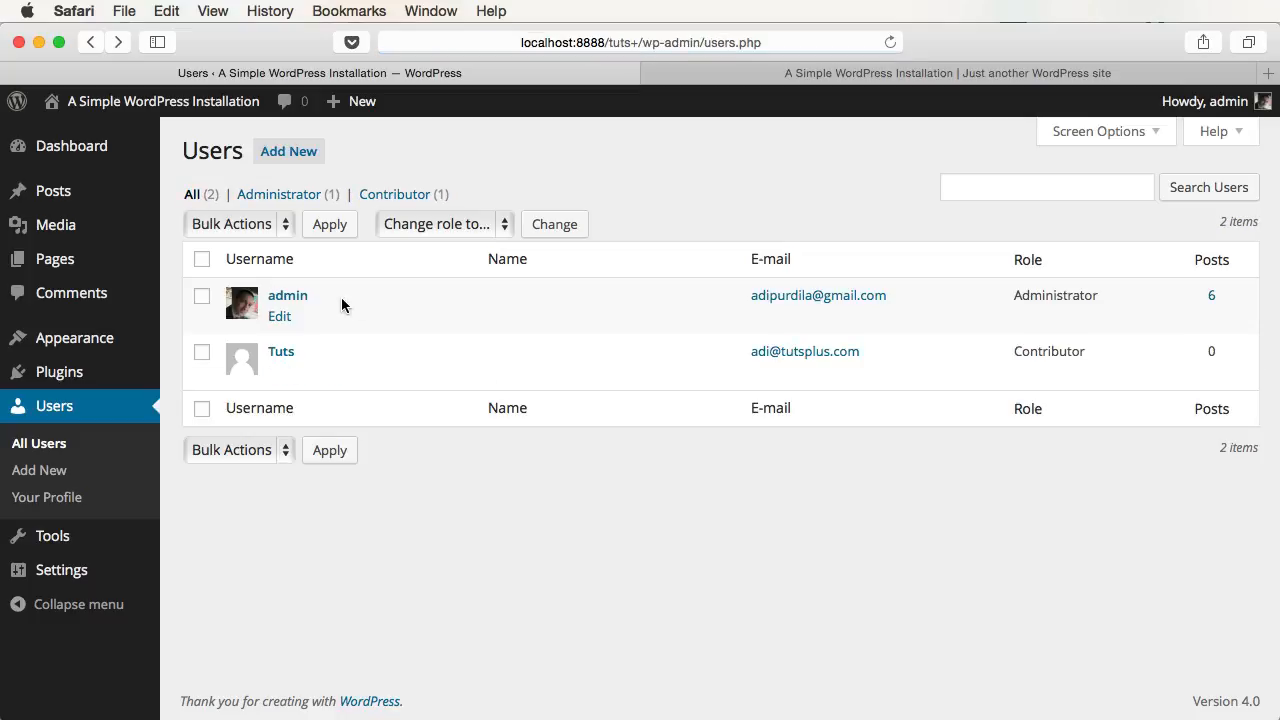
left_click(284, 350)
scroll(735, 415, "down", 2)
scroll(735, 415, "down", 8)
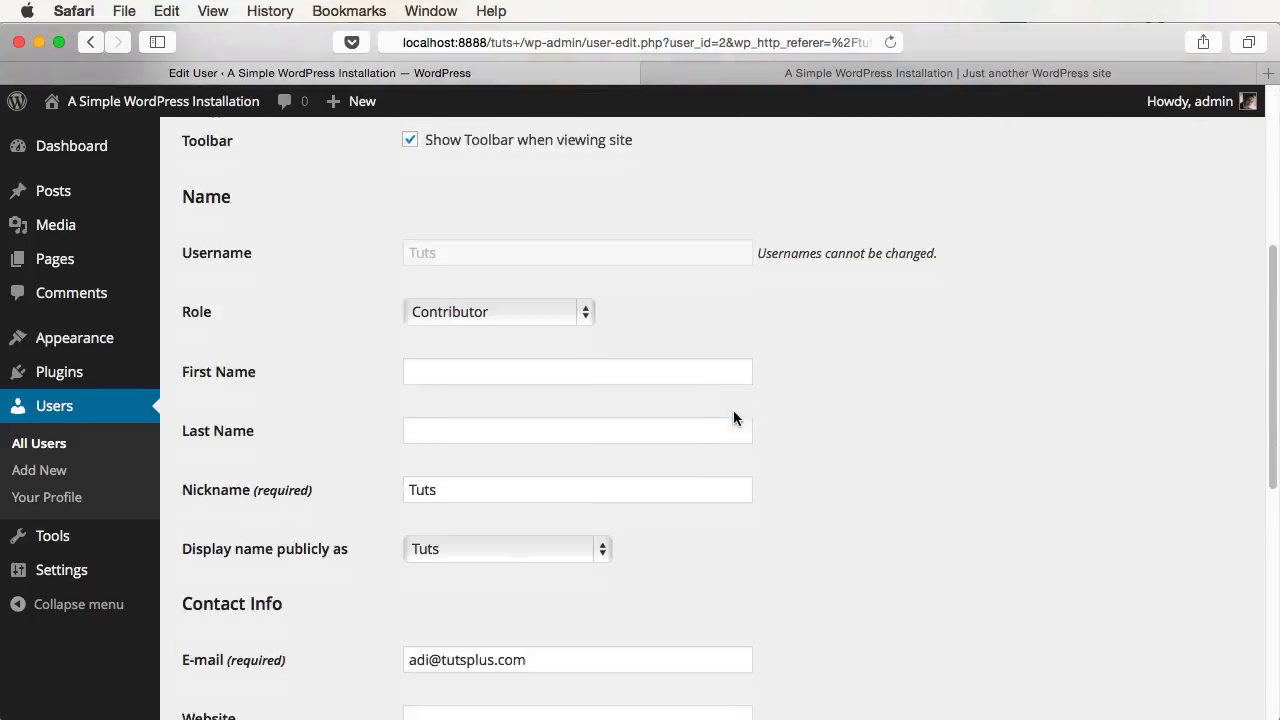
scroll(780, 518, "up", 10)
key("super+bracketleft")
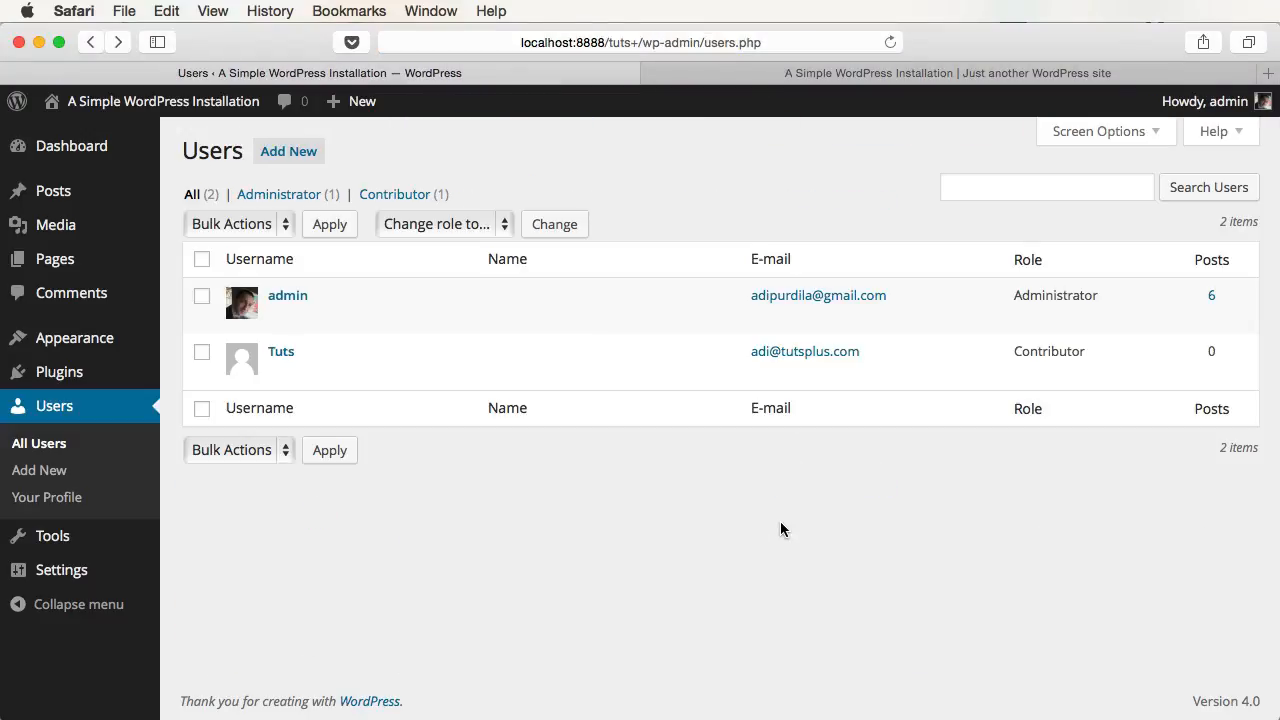
- Open the admin profile, try the Ocean colour scheme, and glance at the site front page
left_click(72, 509)
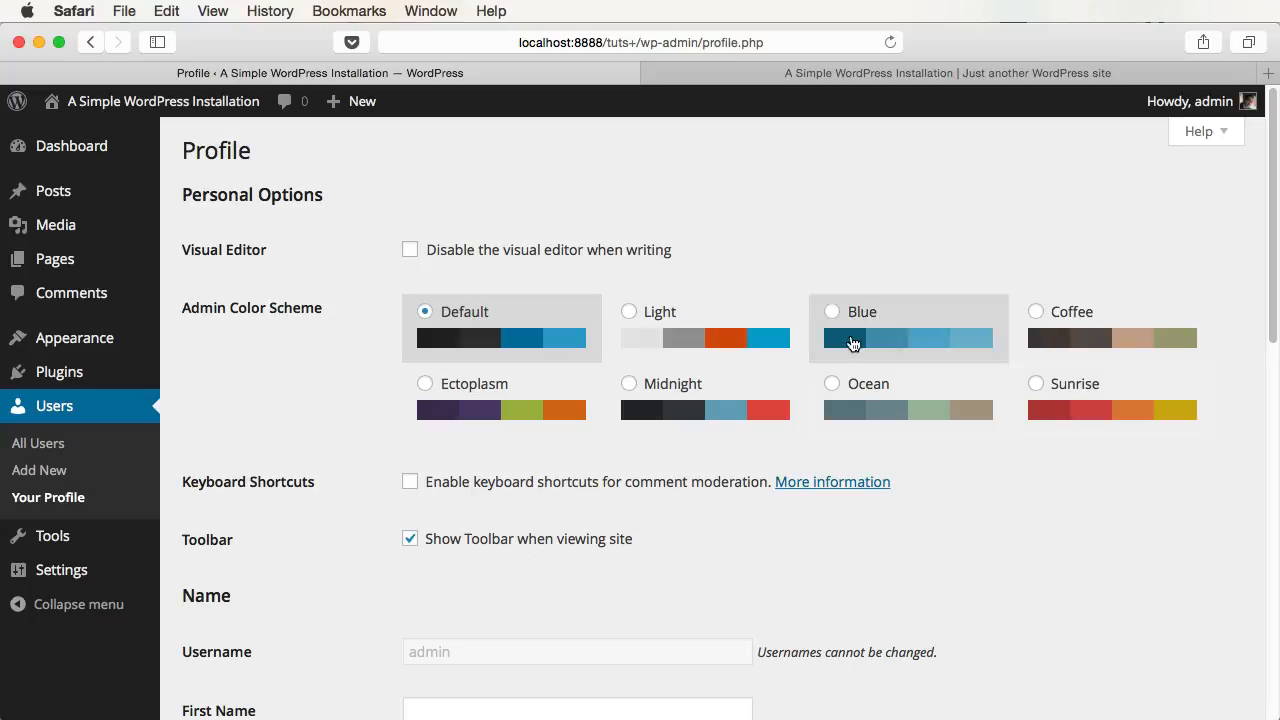
left_click(876, 397)
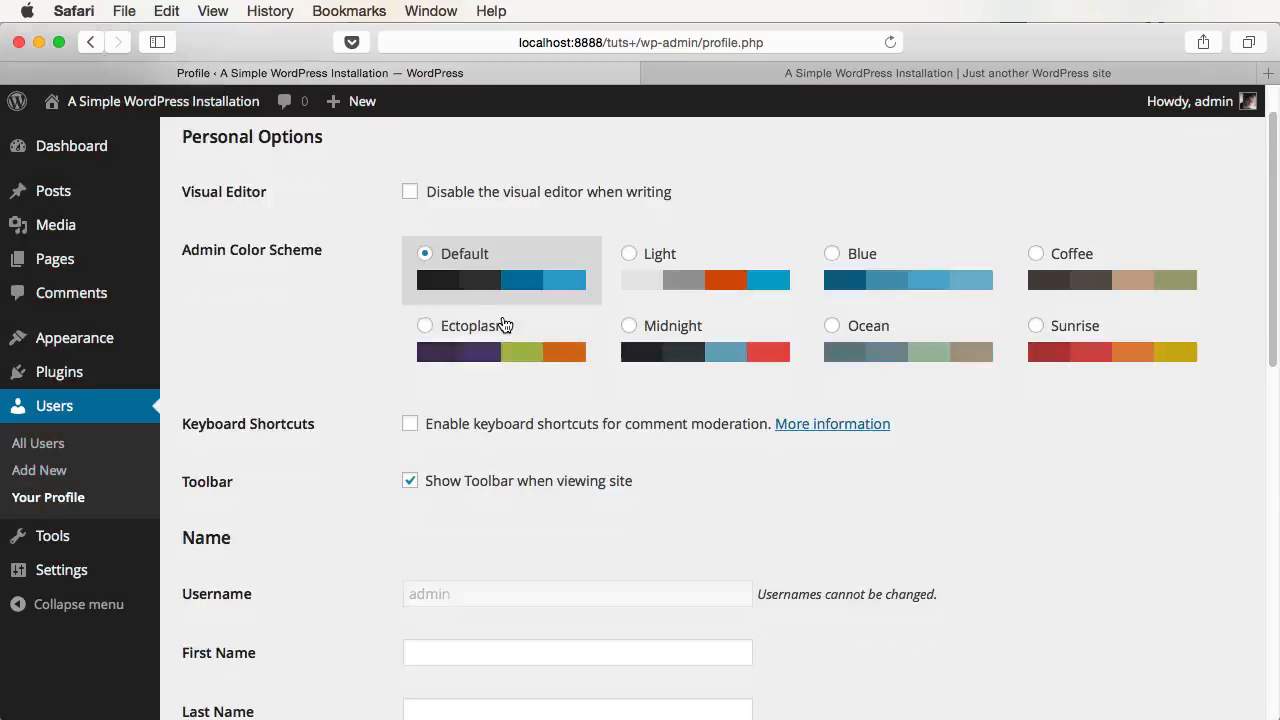
scroll(503, 325, "down", 3)
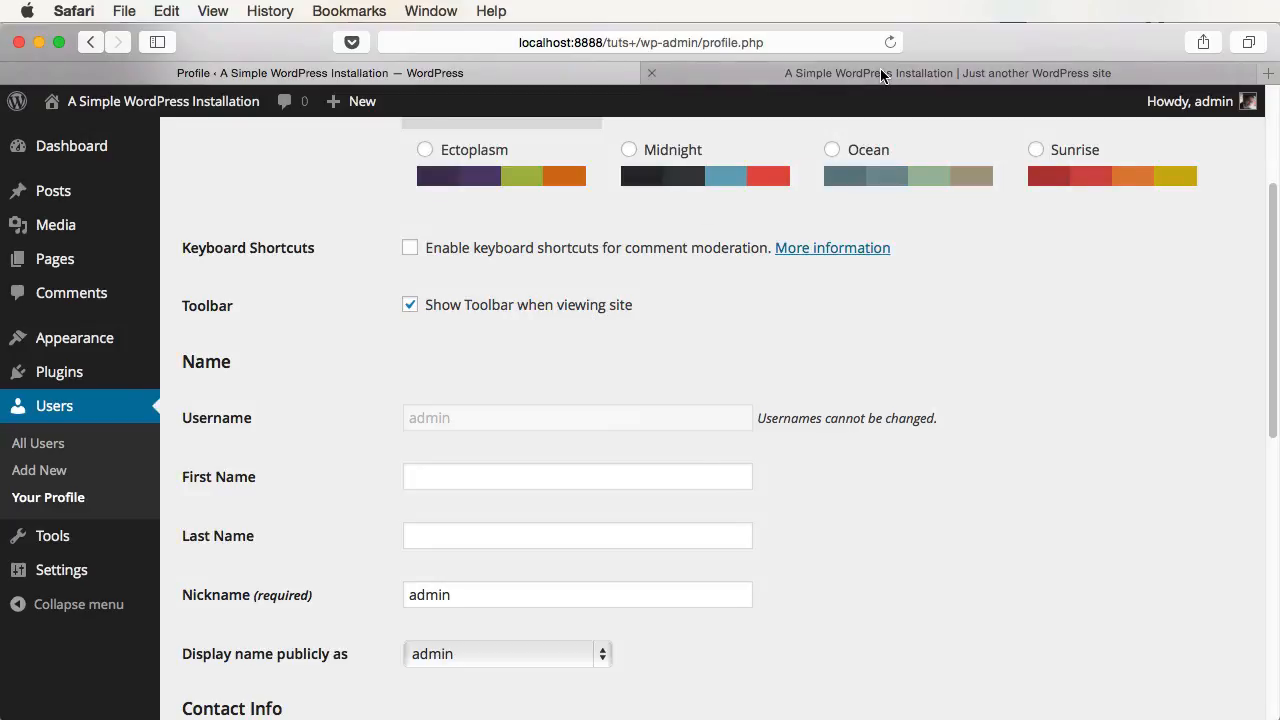
left_click(718, 74)
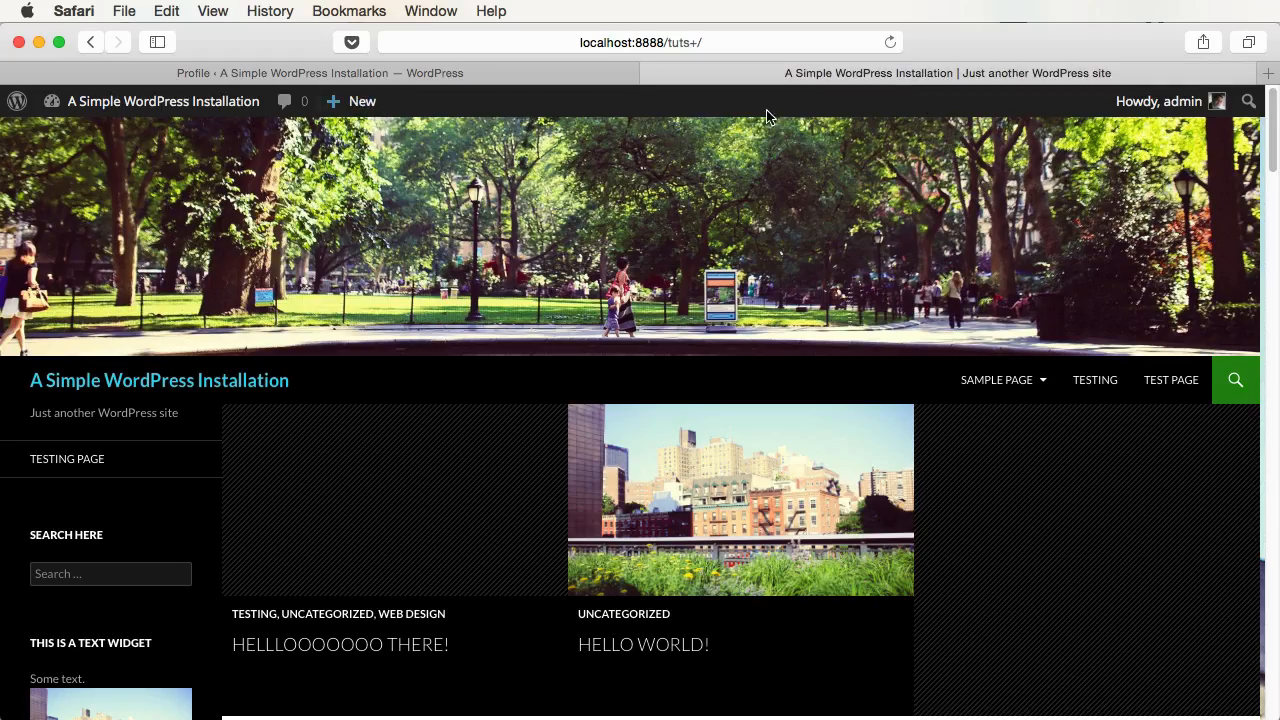
left_click(400, 73)
- Untick Show Toolbar when viewing site, update the profile, and reload the front page to confirm
left_click(494, 308)
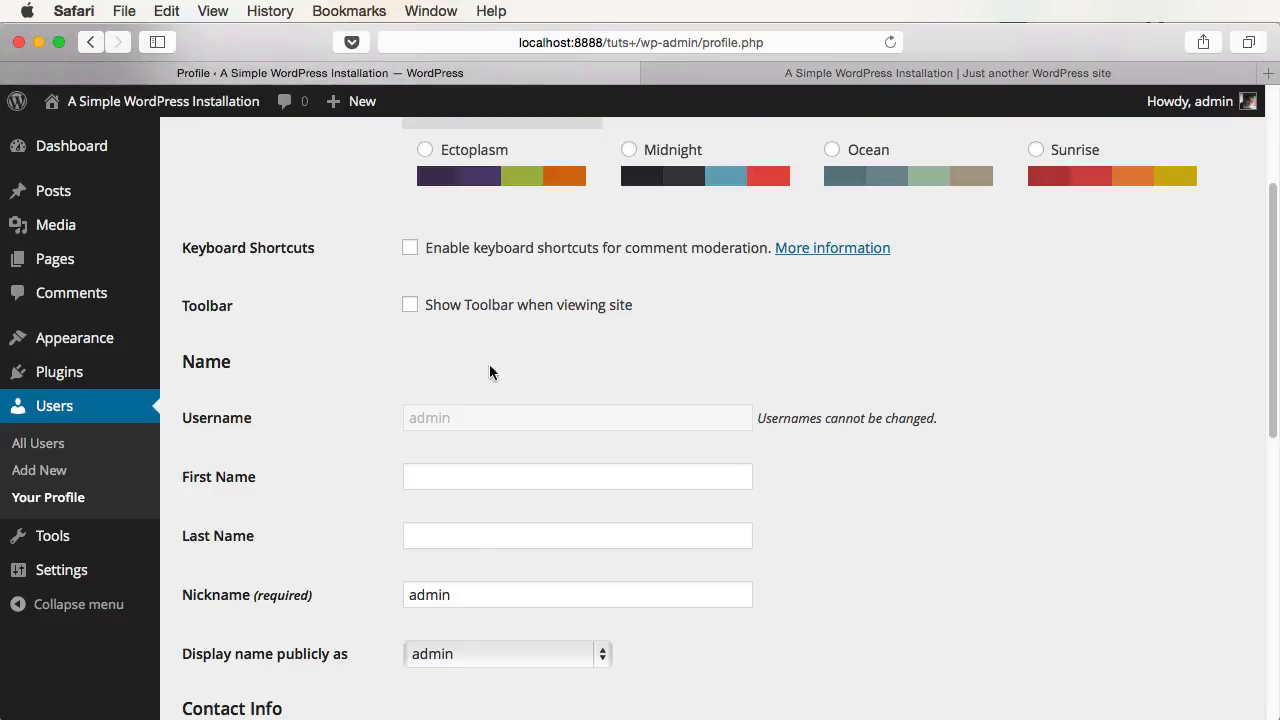
scroll(470, 450, "down", 10)
left_click(236, 617)
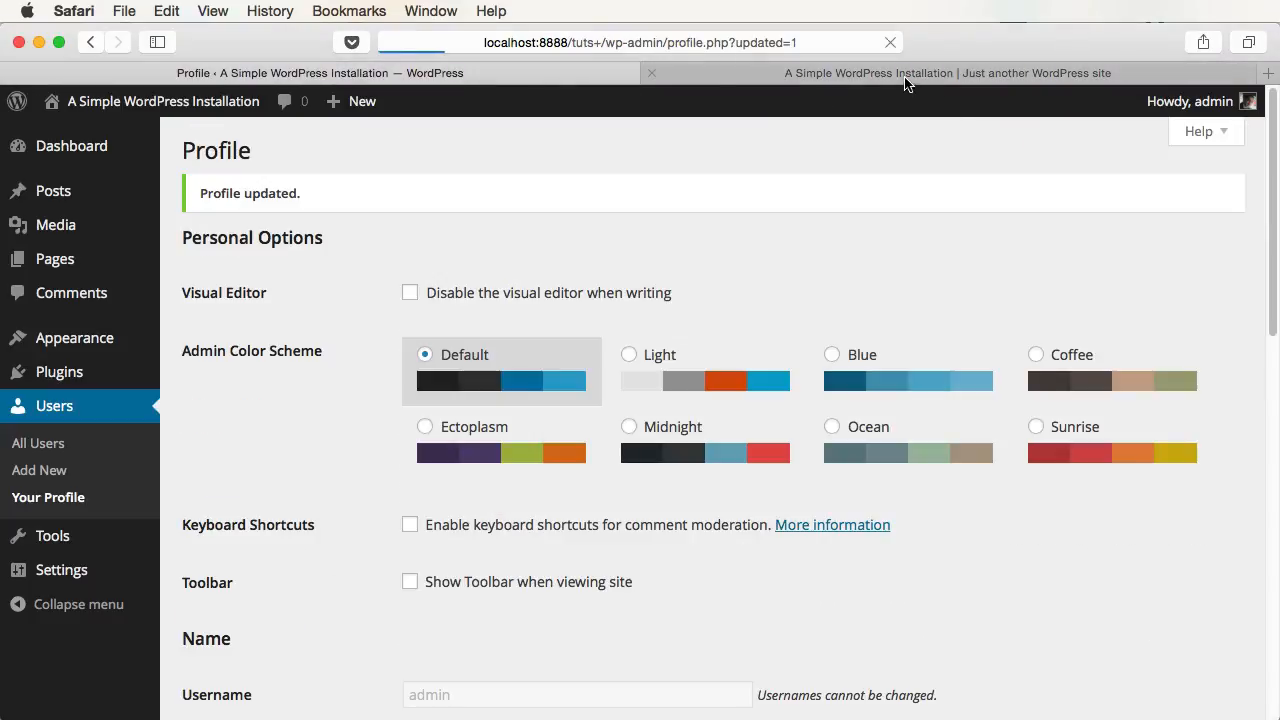
left_click(909, 74)
key("super+r")
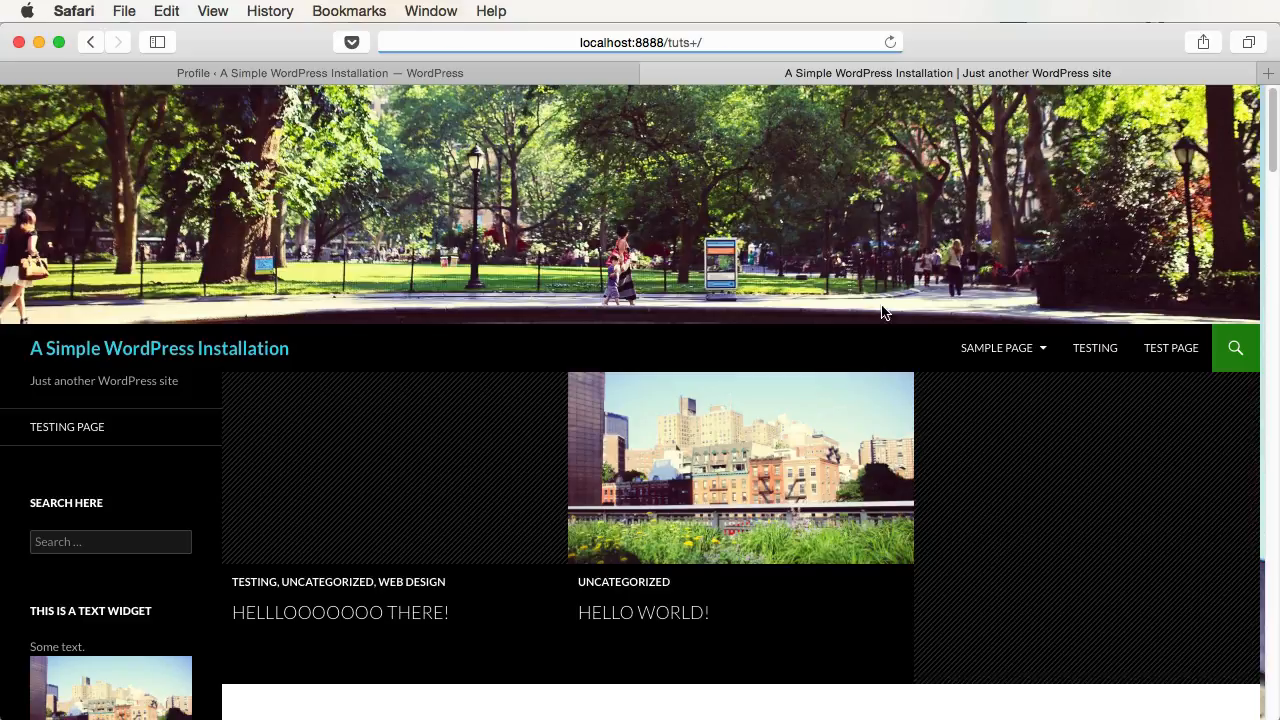
left_click(430, 73)
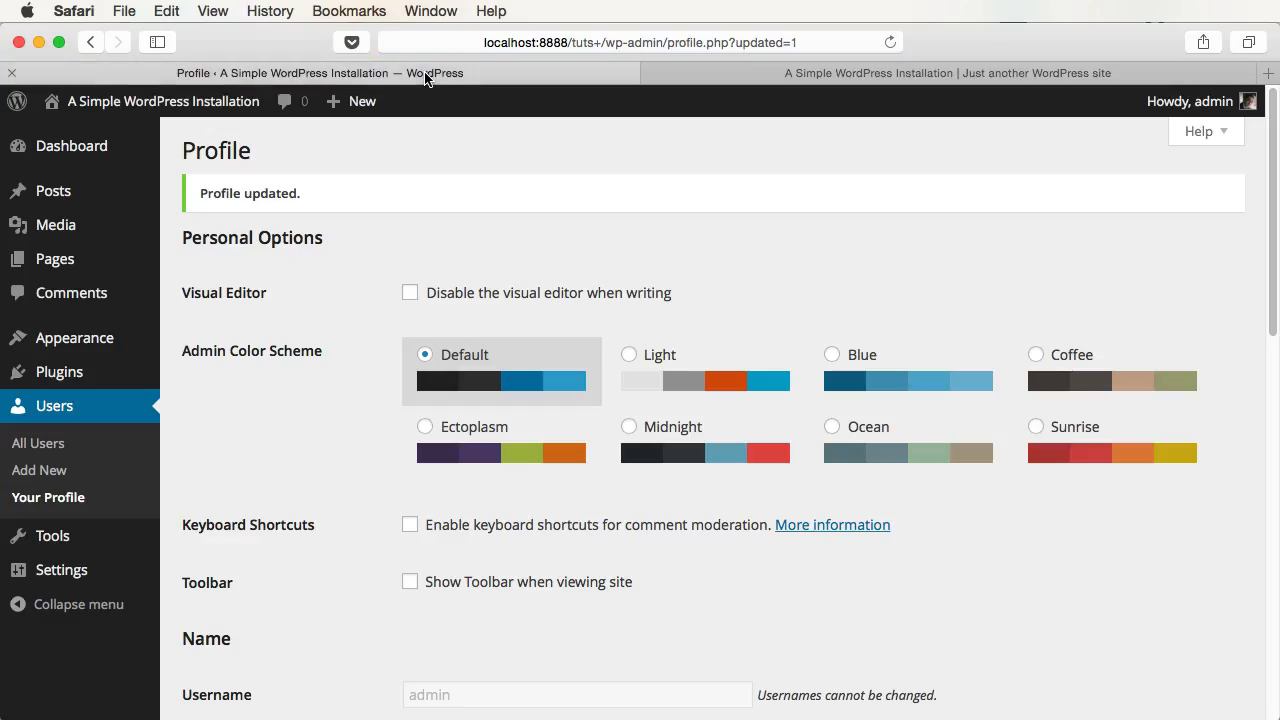
- Keep admin as display name, add a one-line self-introduction to Biographical Info, and update the profile
scroll(565, 455, "down", 5)
left_click(473, 437)
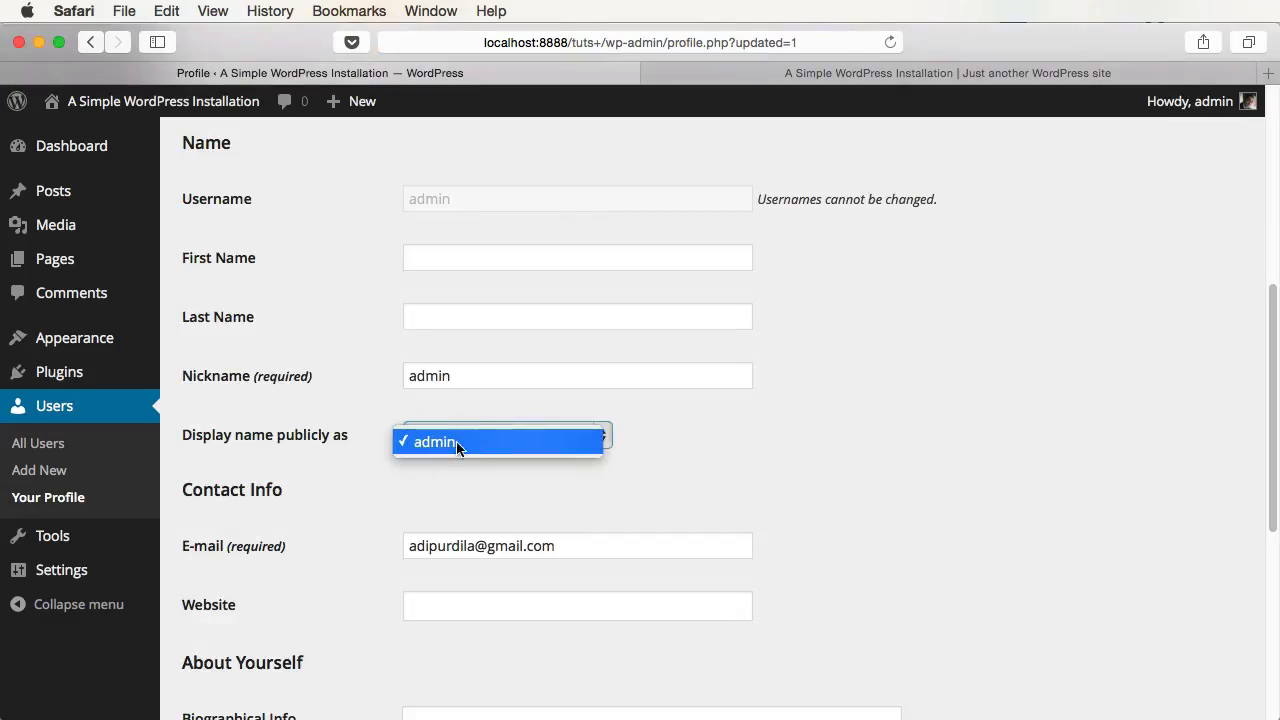
left_click(491, 485)
scroll(491, 485, "down", 2)
scroll(493, 490, "down", 2)
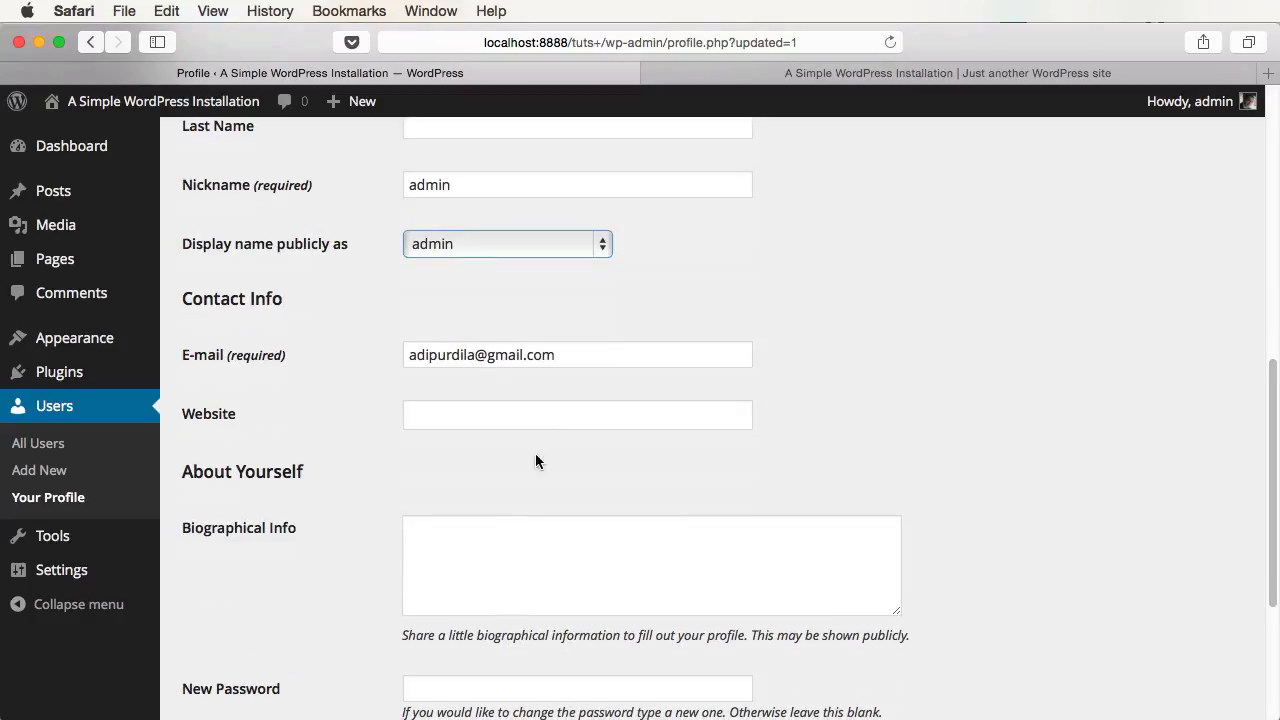
scroll(455, 516, "down", 2)
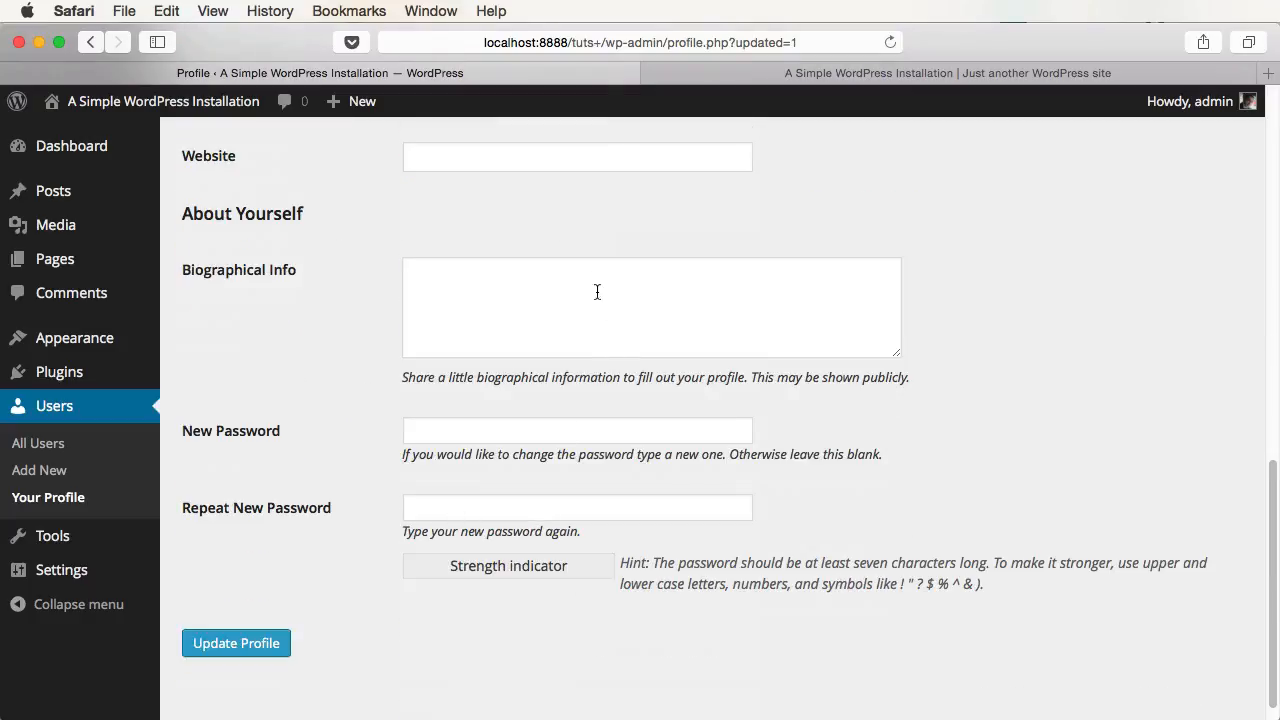
left_click(441, 305)
type("Hi. My name is ")
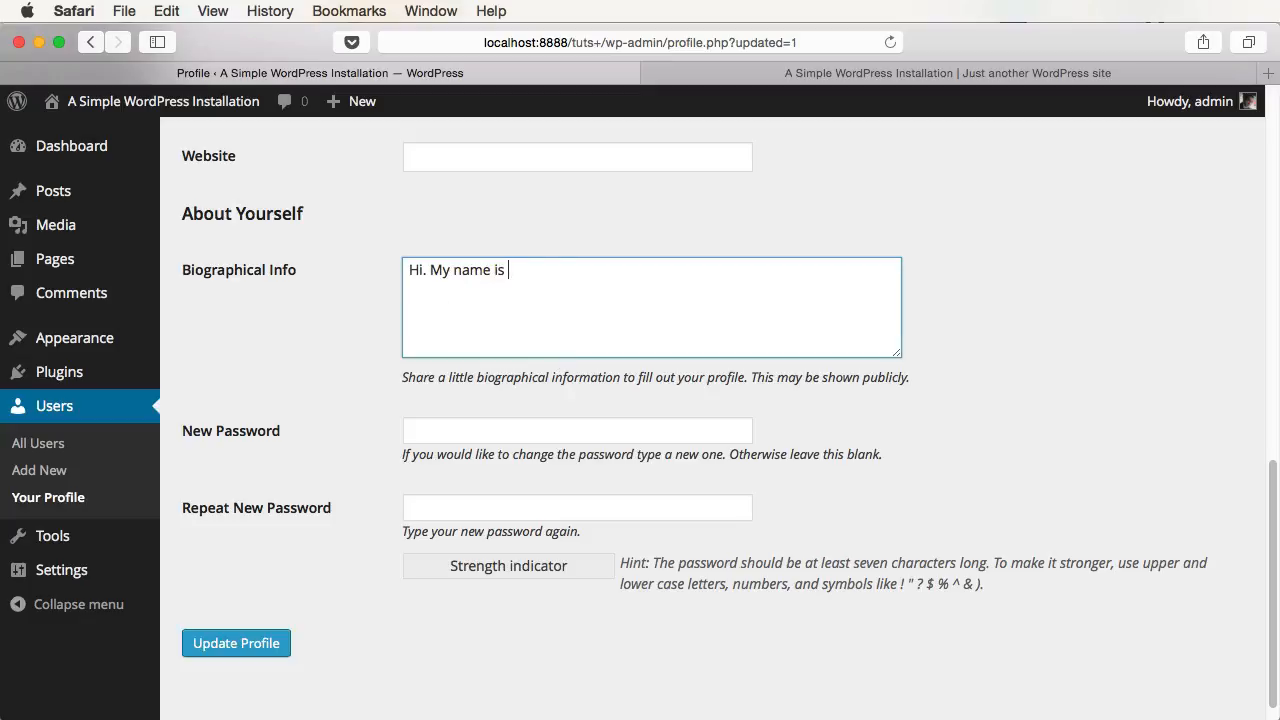
type("Adi!")
left_click(284, 643)
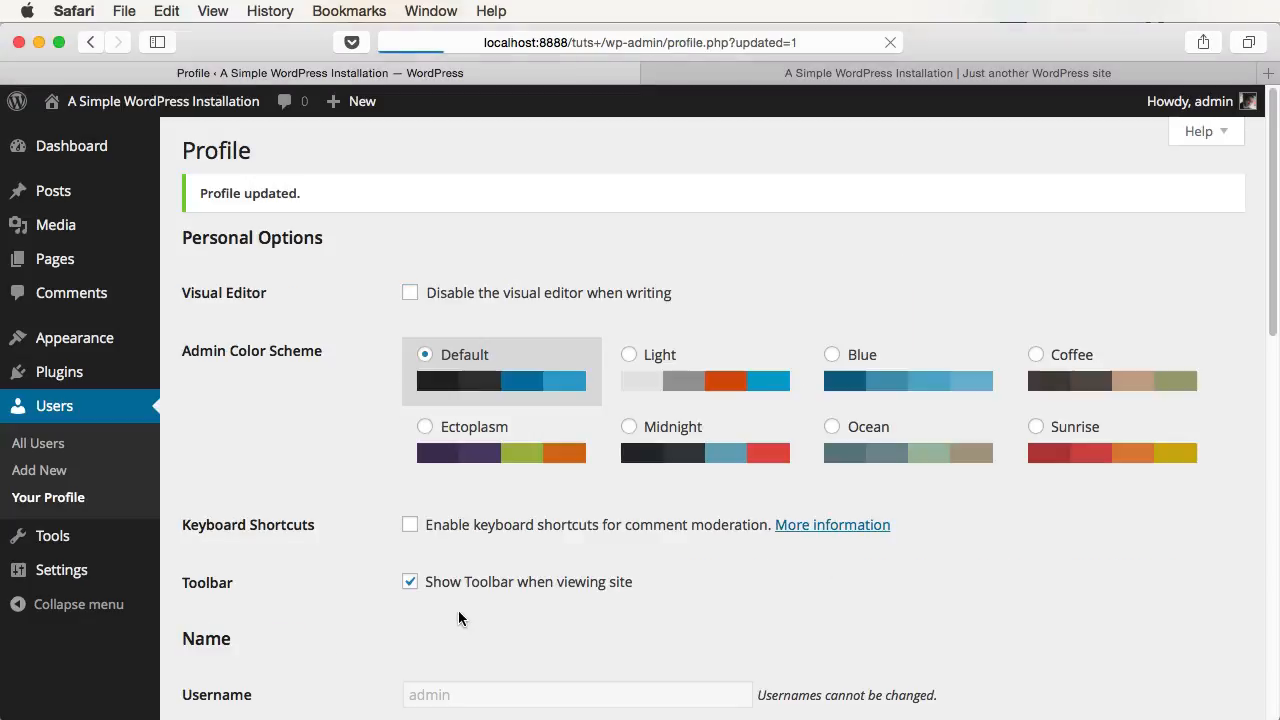
- Reload the site, open the first post, go to the admin author archive, and highlight the bio
left_click(862, 73)
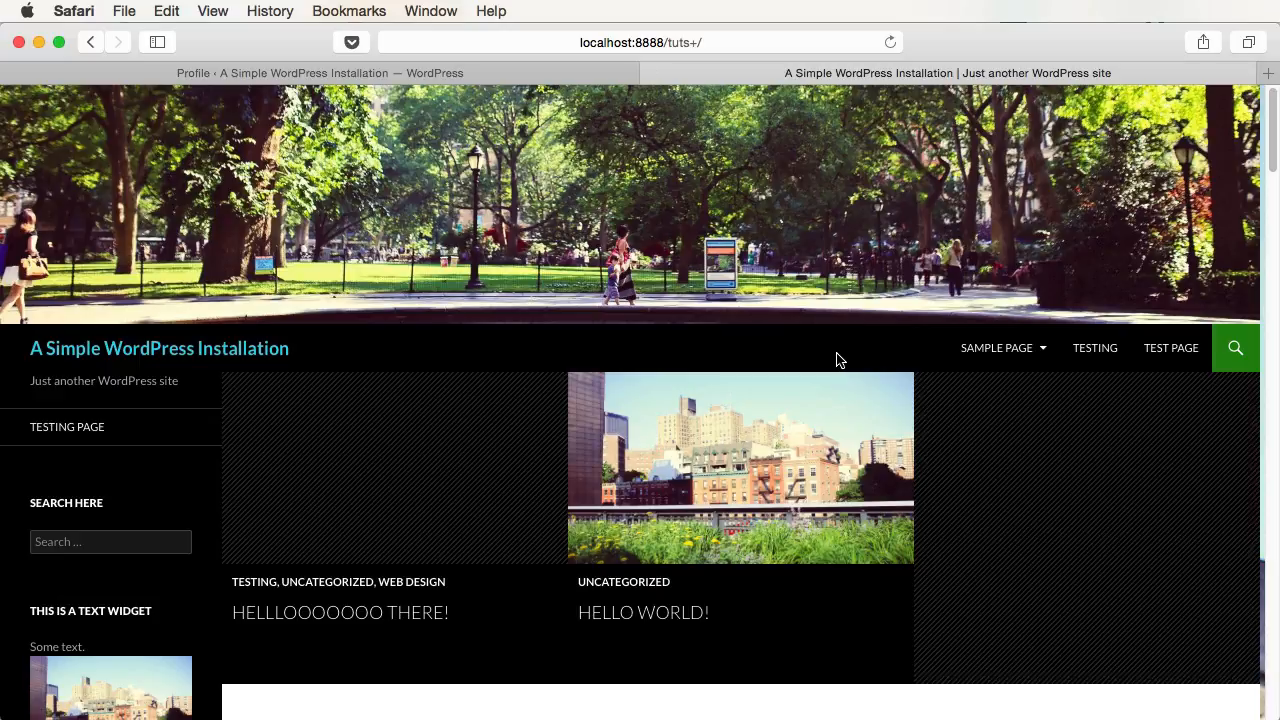
key("super+r")
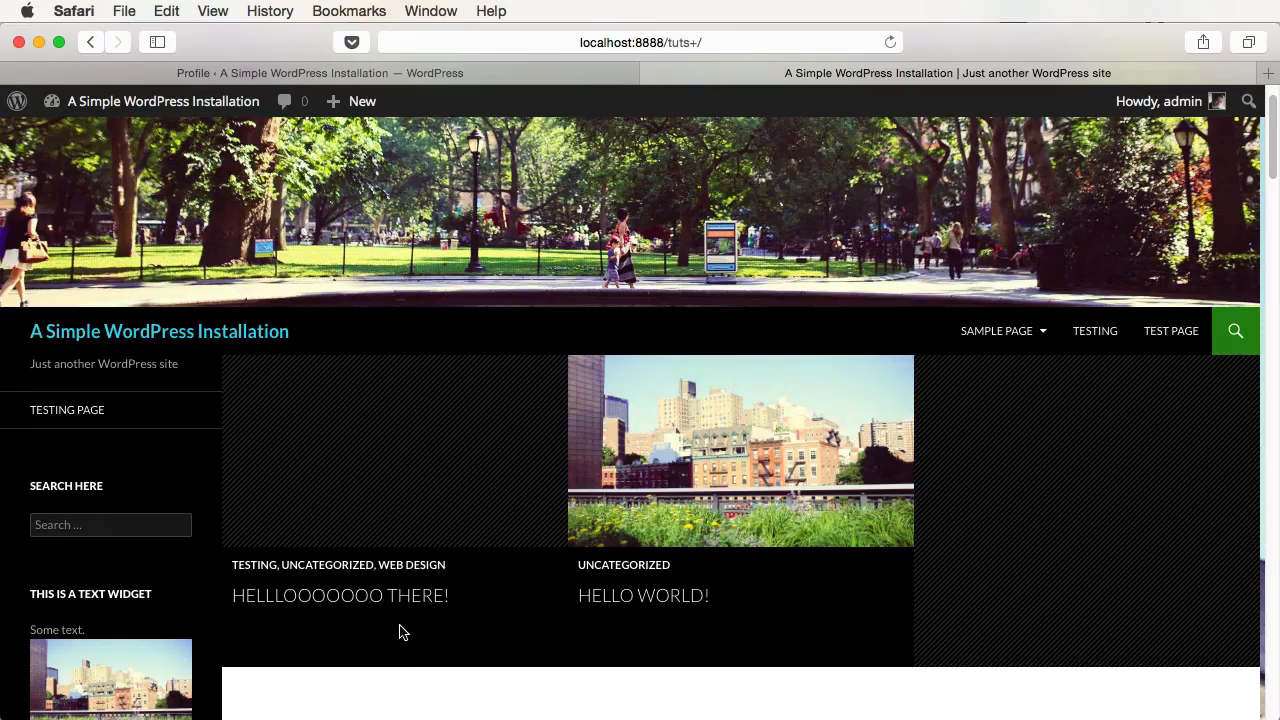
left_click(394, 600)
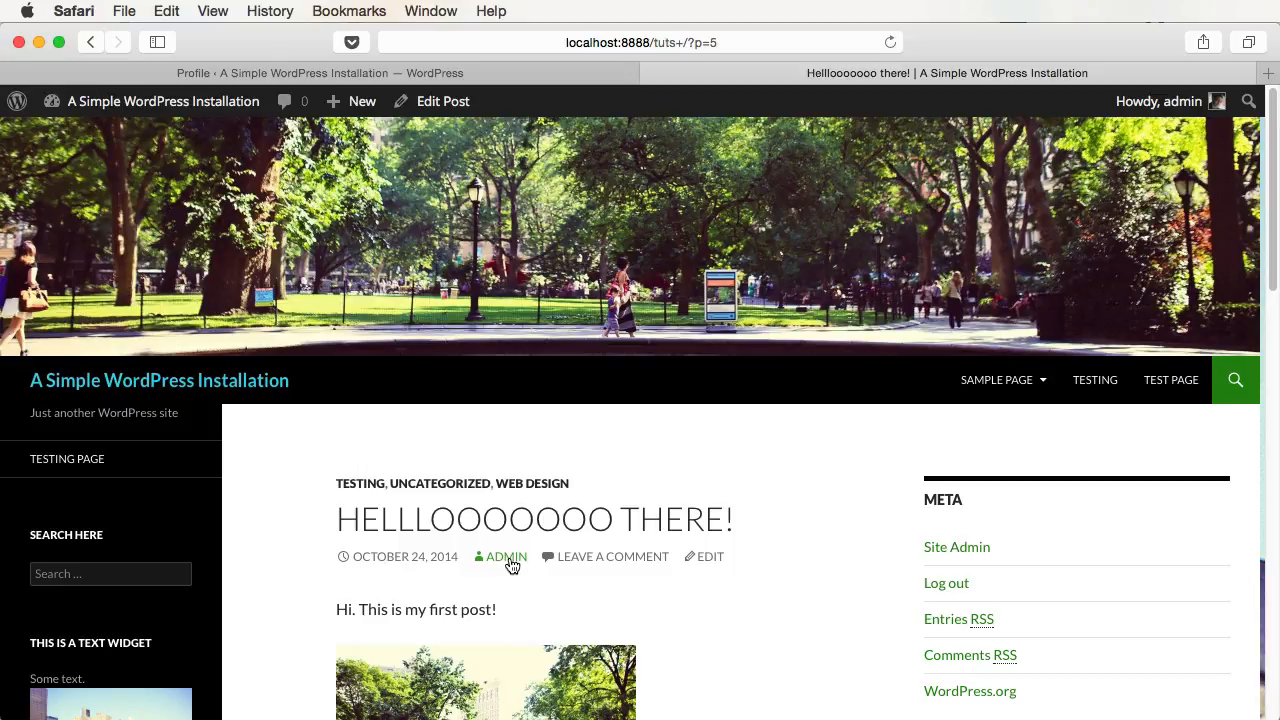
left_click(508, 562)
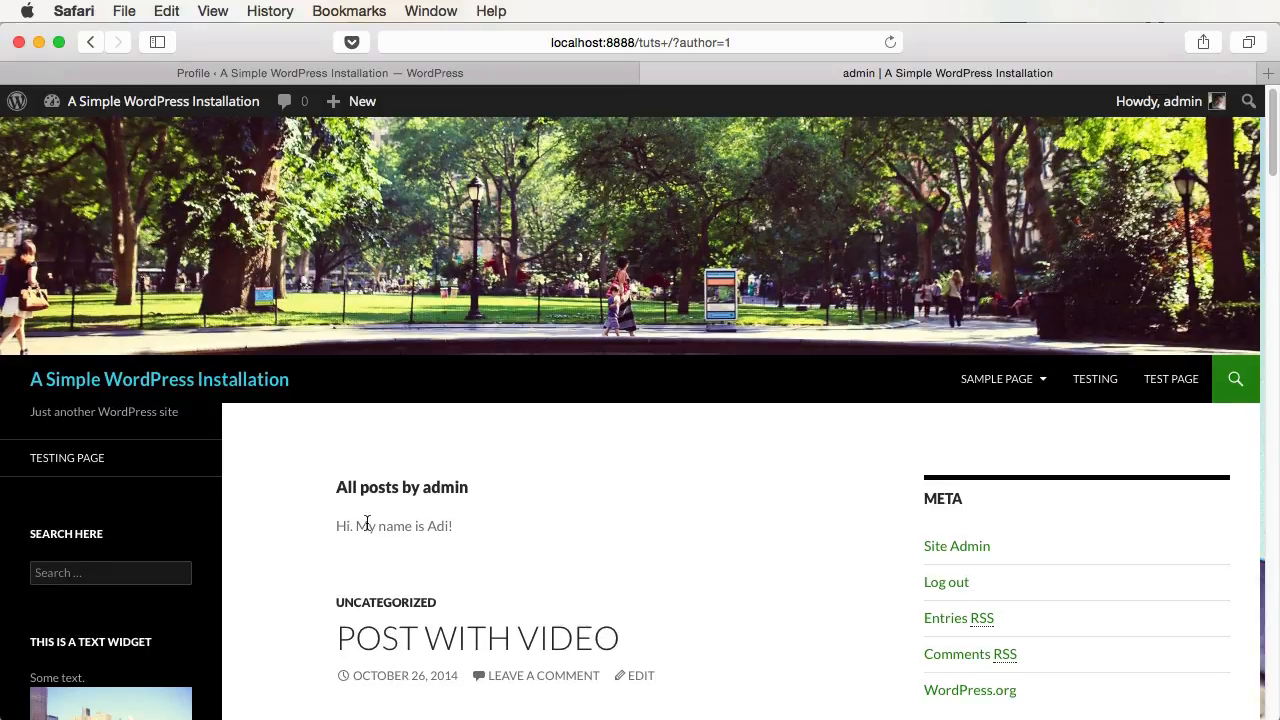
left_click_drag(336, 526, 458, 526)
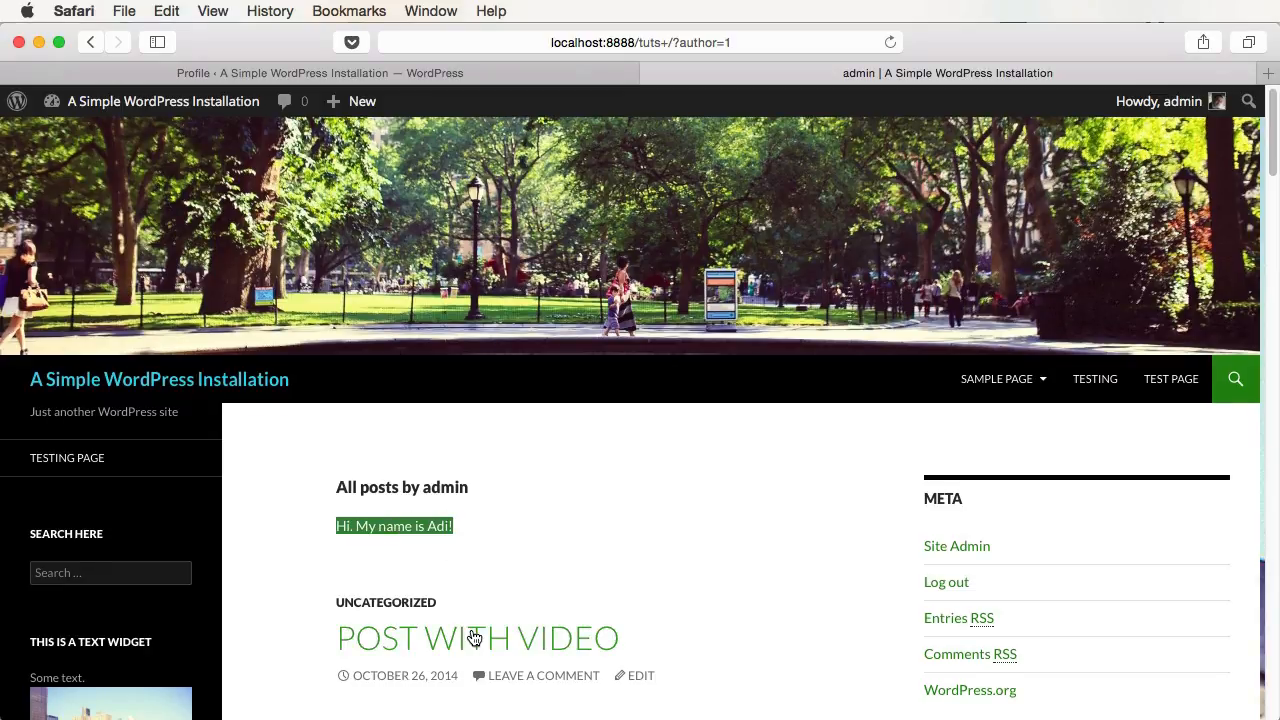